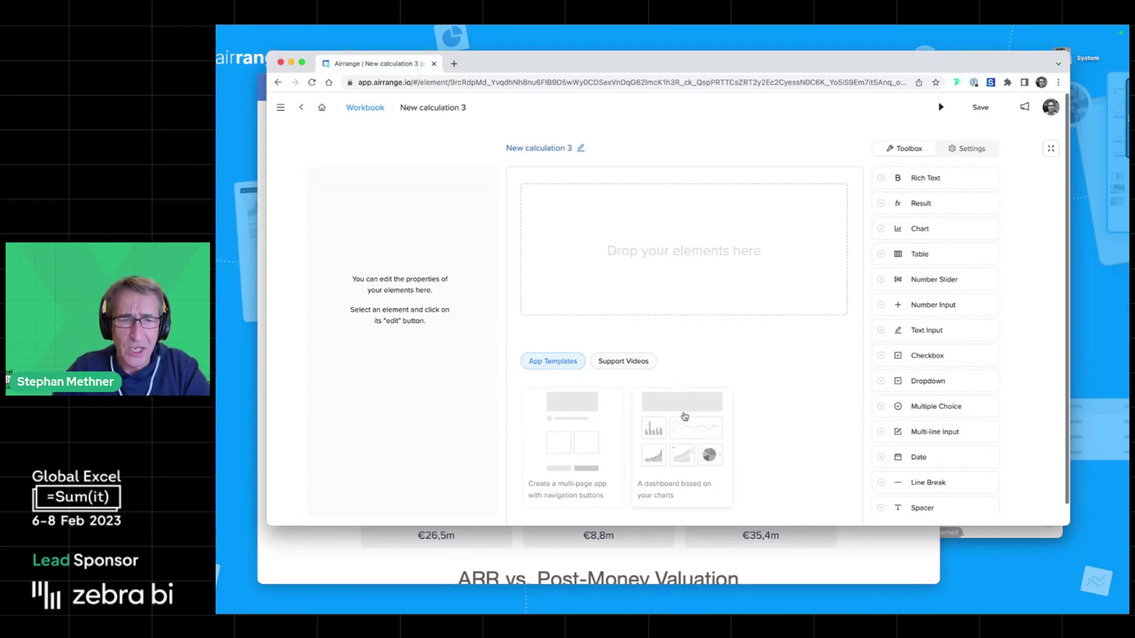
- Apply the chart-based dashboard template to the new calculation and look through the charts it contains
click(663, 449)
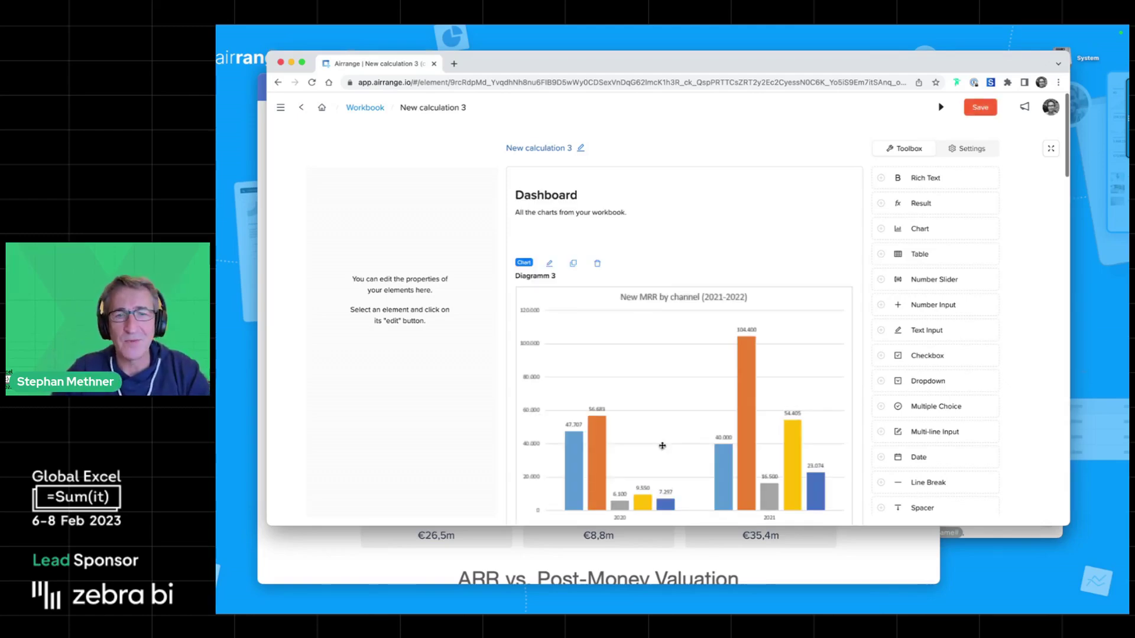
scroll(783, 384, down, 6)
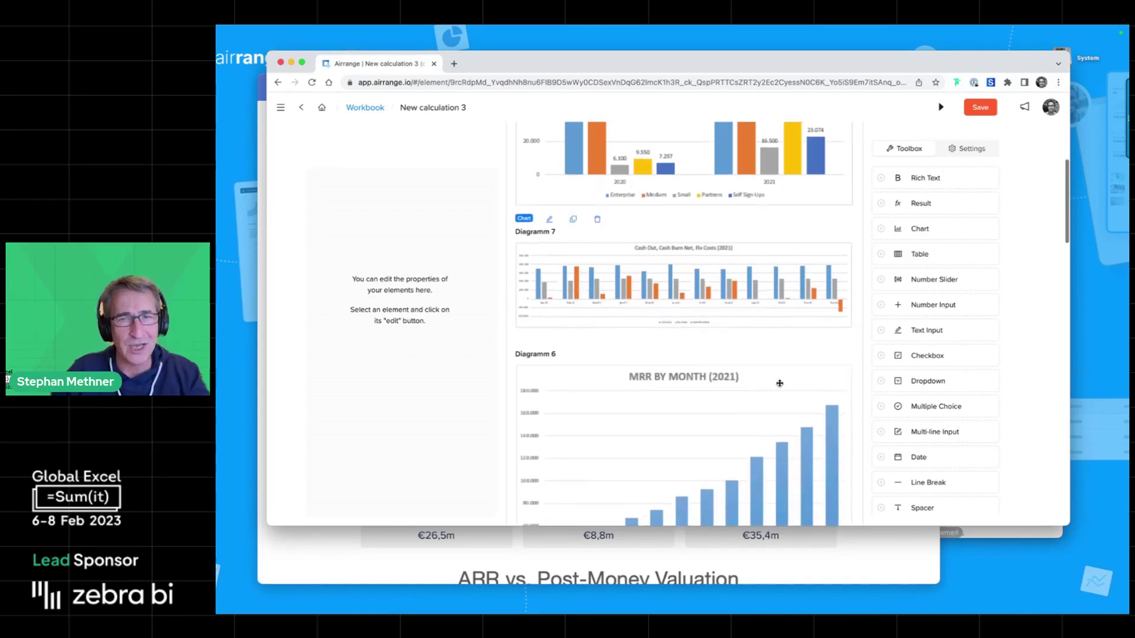
scroll(779, 383, down, 5)
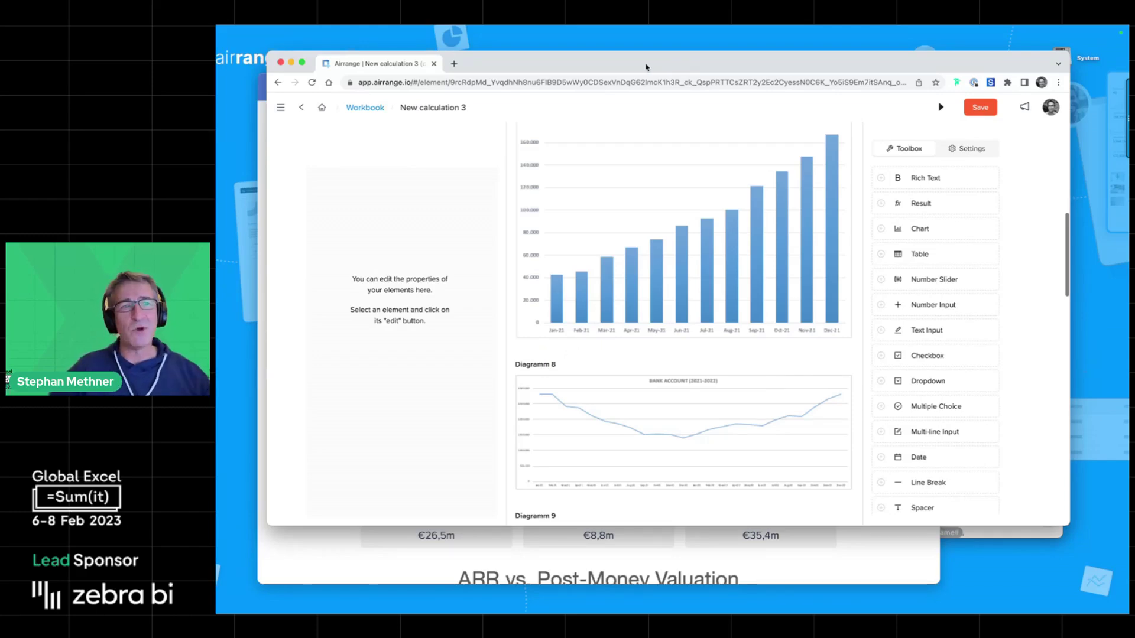
- Switch to the airrange.io website in Safari, start for free and choose to use a local file
drag(646, 68, 217, 154)
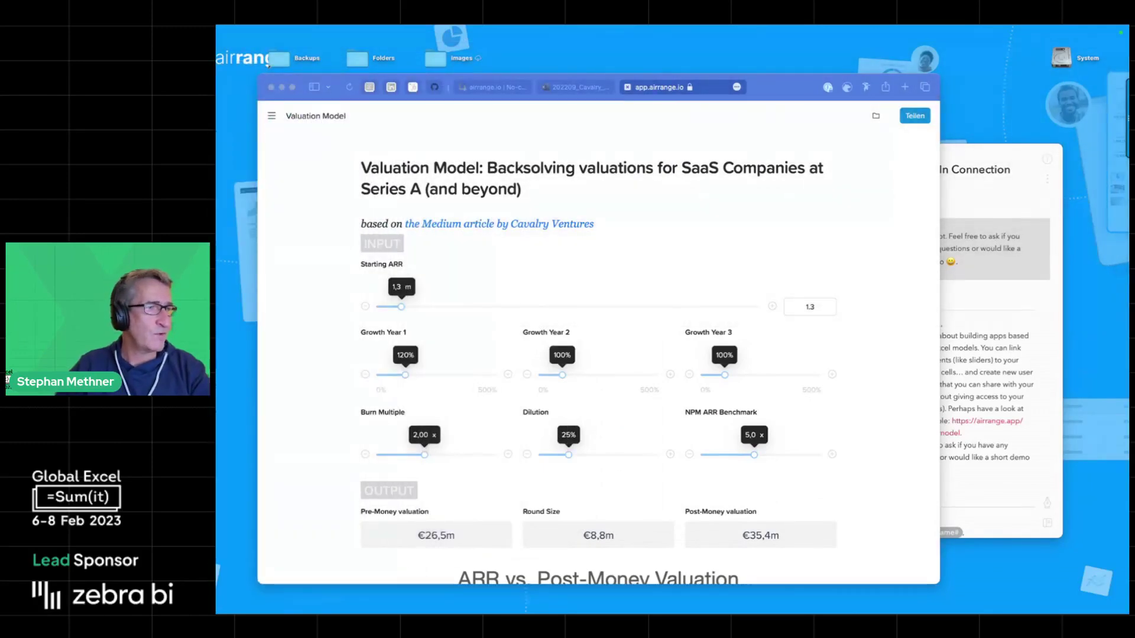
key(super+Tab)
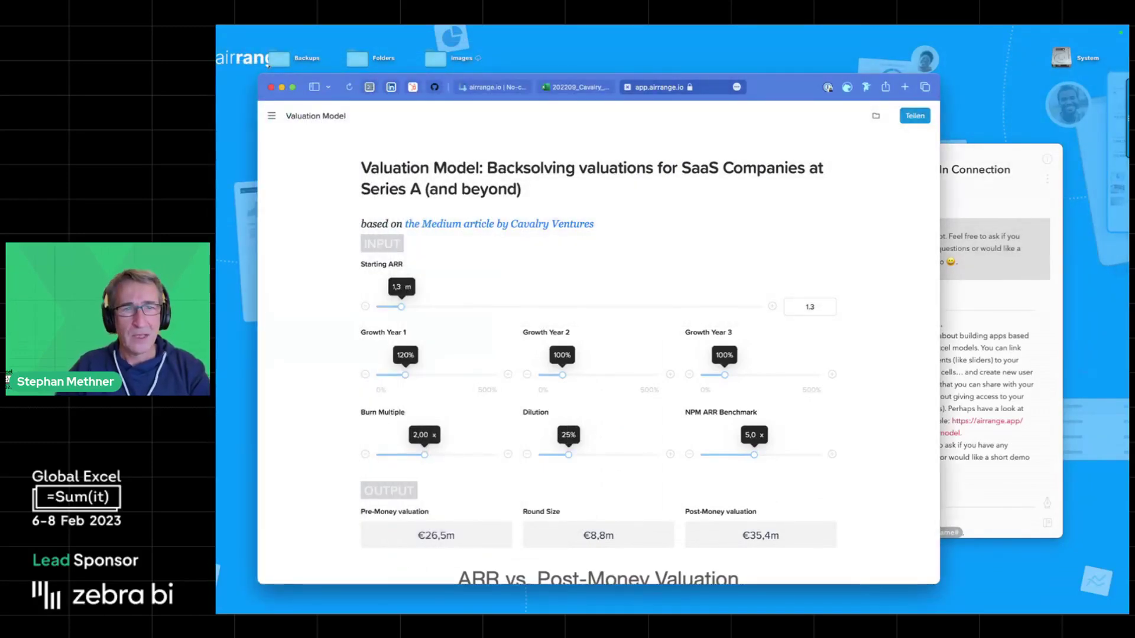
click(499, 87)
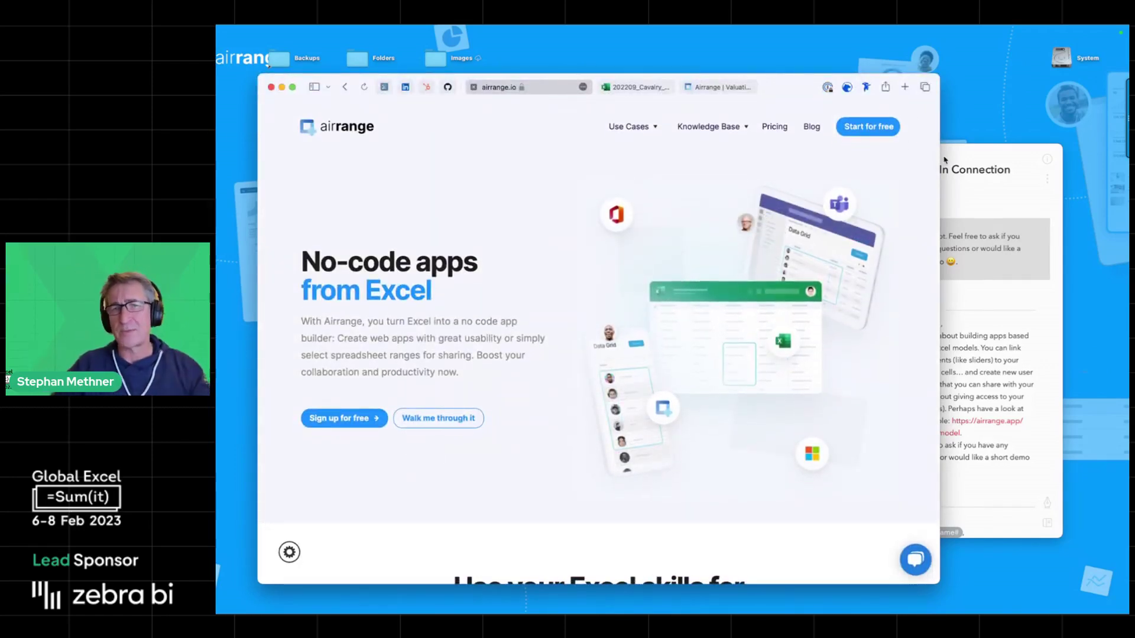
click(869, 129)
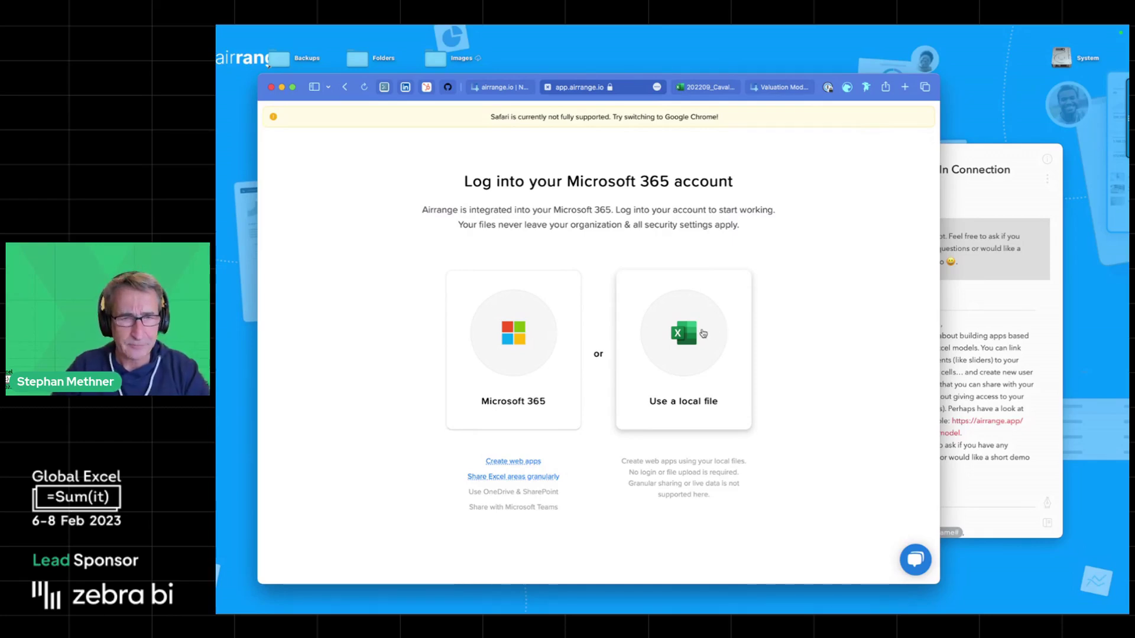
click(703, 333)
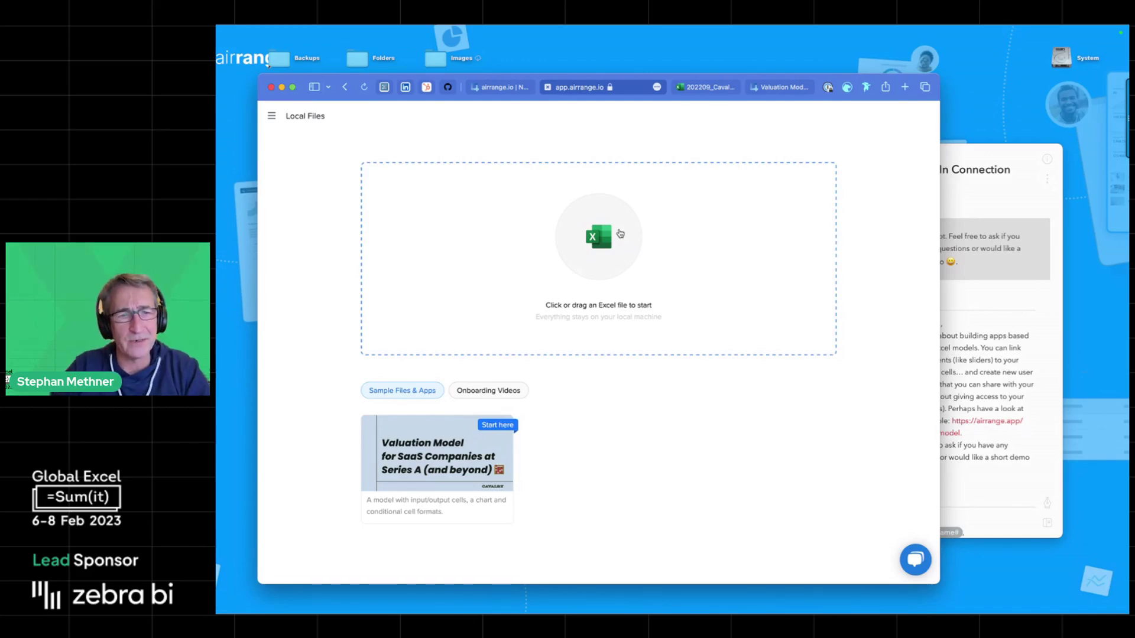
- Look over the onboarding videos and open the sample file "Valuation Model for SaaS Companies at Series A (and beyond)"
click(488, 396)
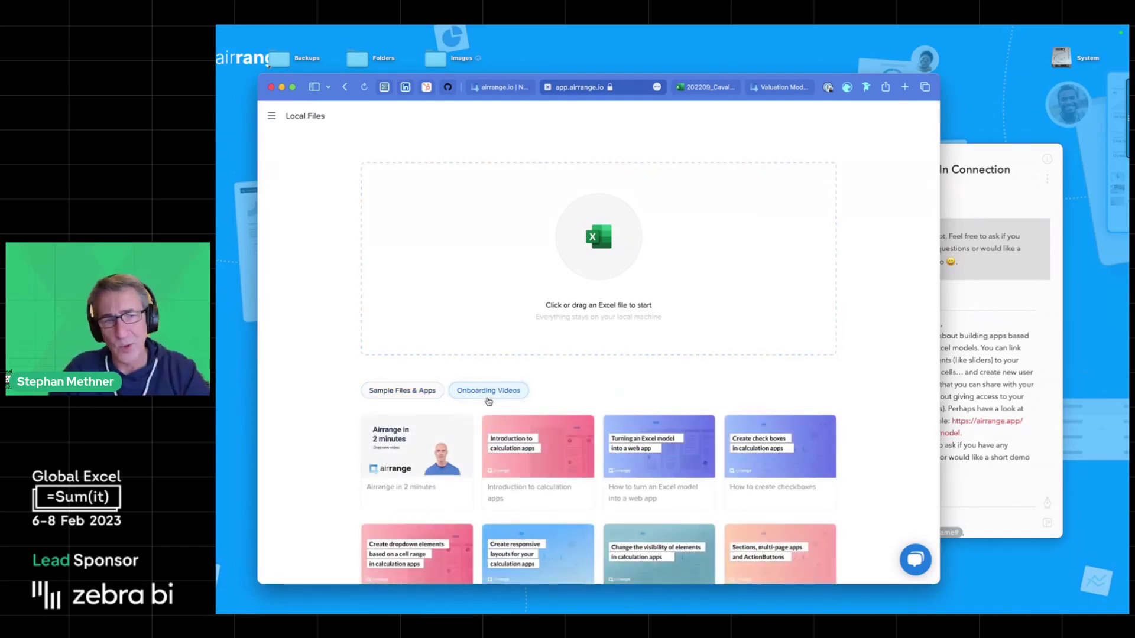
click(414, 390)
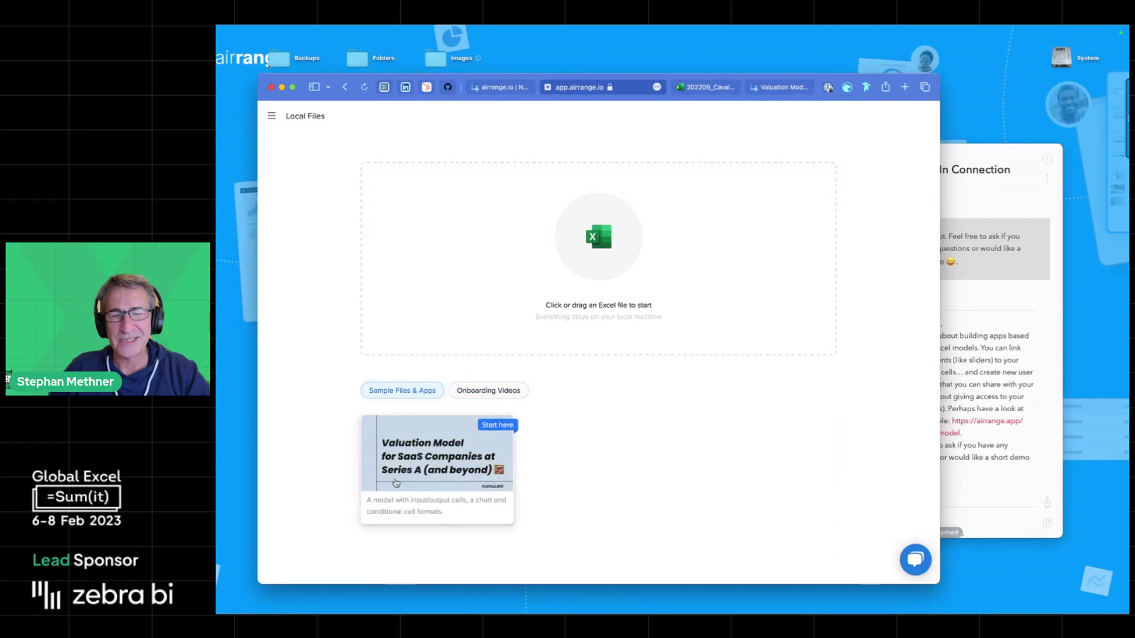
double_click(467, 461)
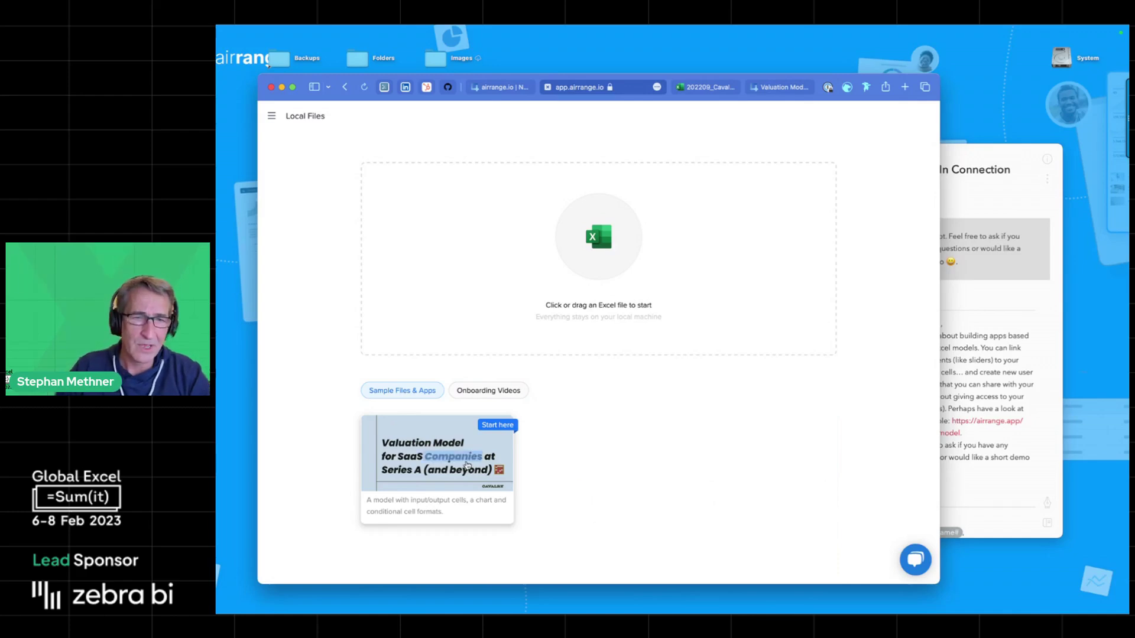
click(602, 409)
click(413, 438)
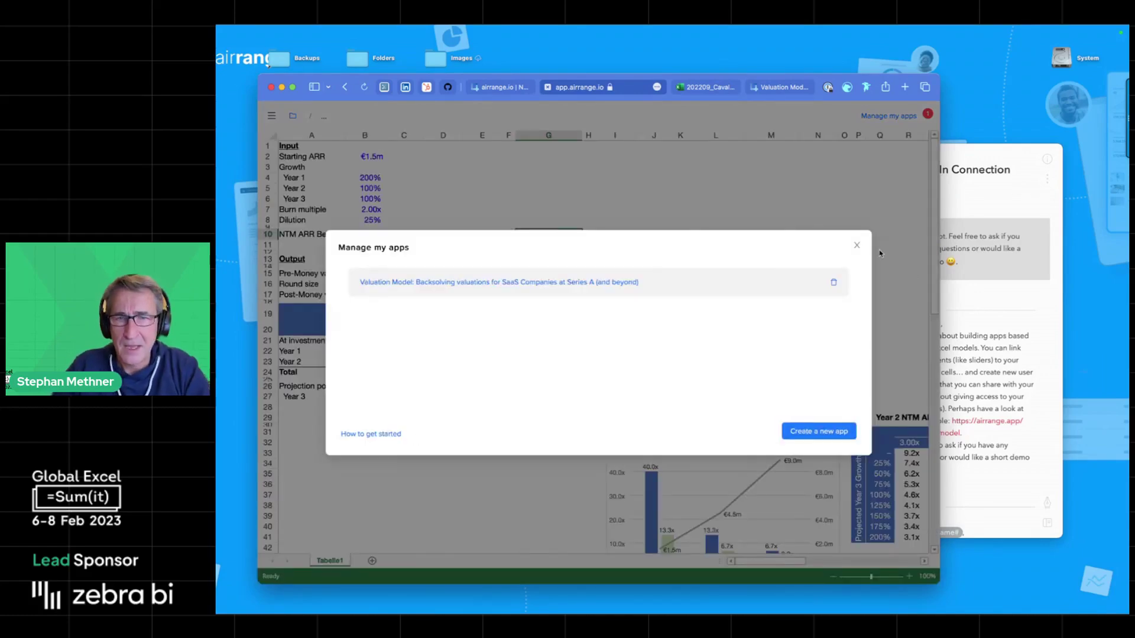
- Close the app list and examine the sample workbook's inputs, outputs, ARR chart and sensitivity table
click(856, 245)
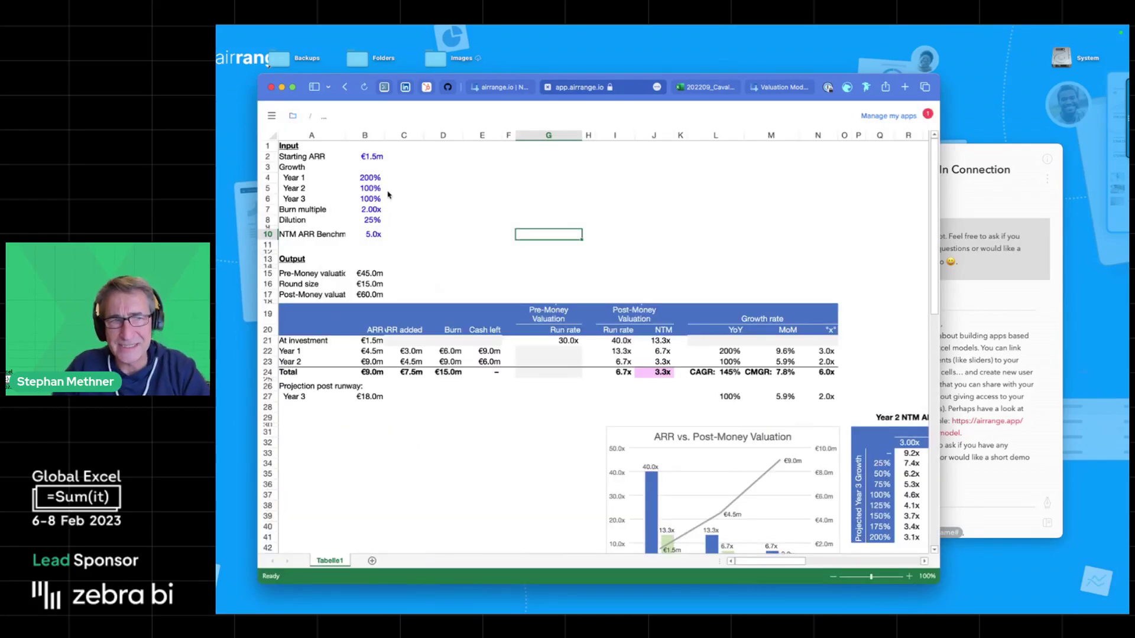
scroll(442, 232, down, 10)
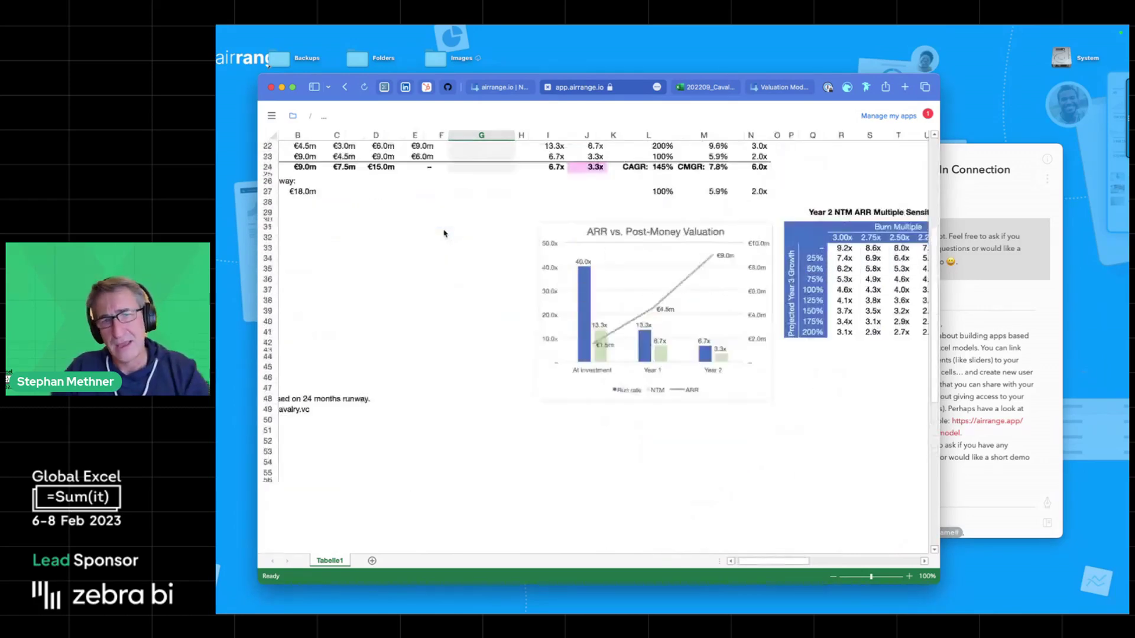
scroll(443, 232, right, 15)
scroll(444, 233, up, 8)
scroll(444, 233, left, 15)
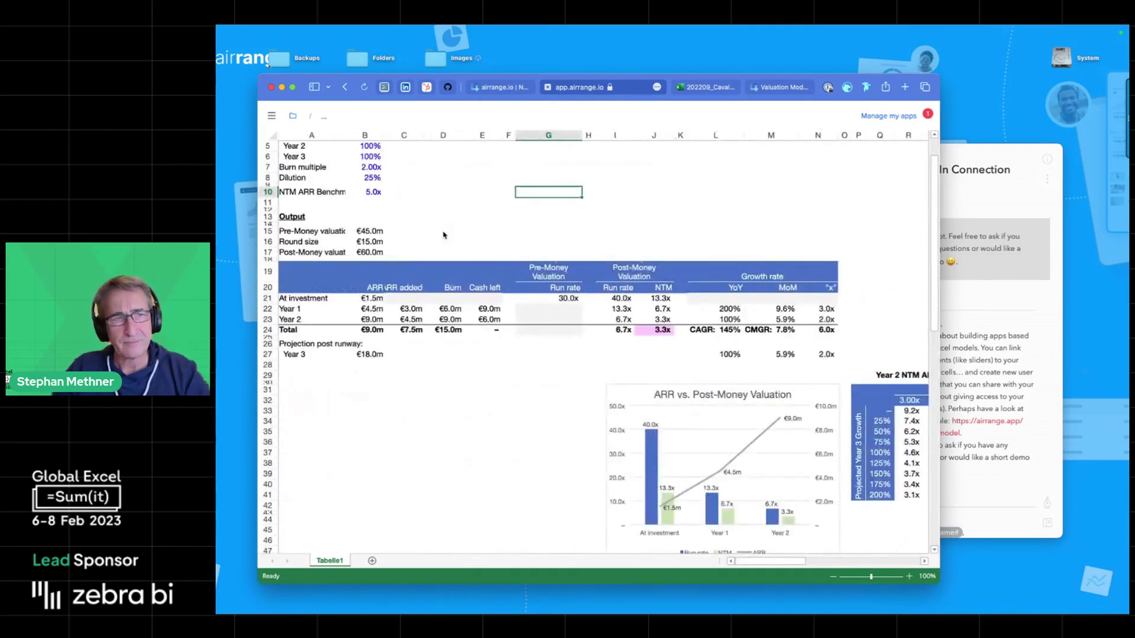
scroll(444, 233, up, 2)
- Create a new app for the workbook and add a Rich Text, a Number Slider and a Result element
click(879, 118)
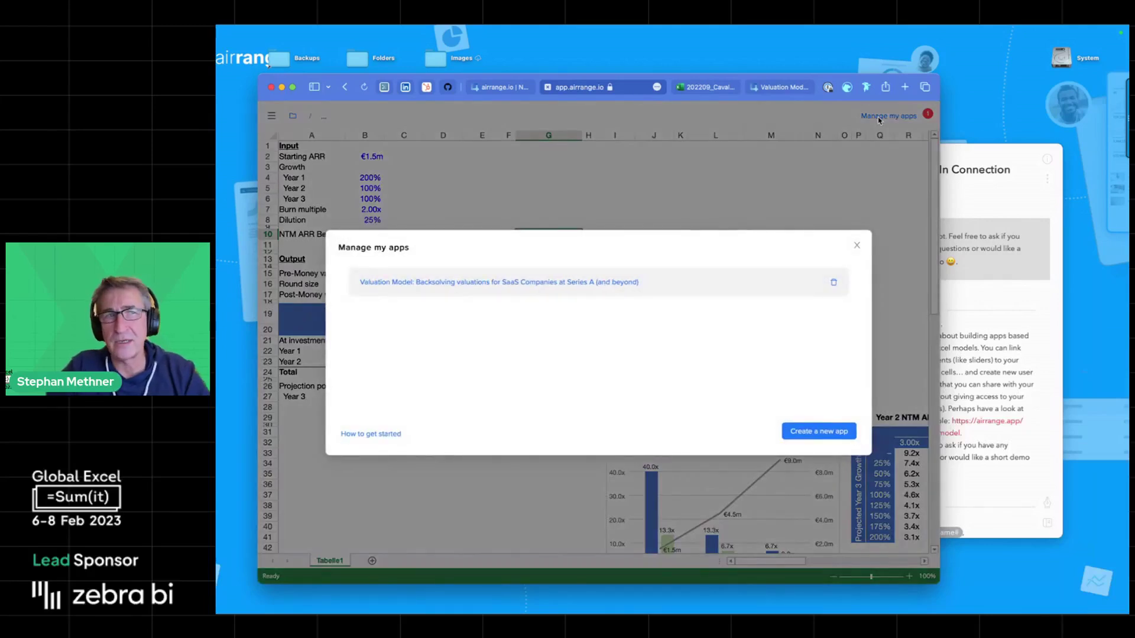
click(818, 432)
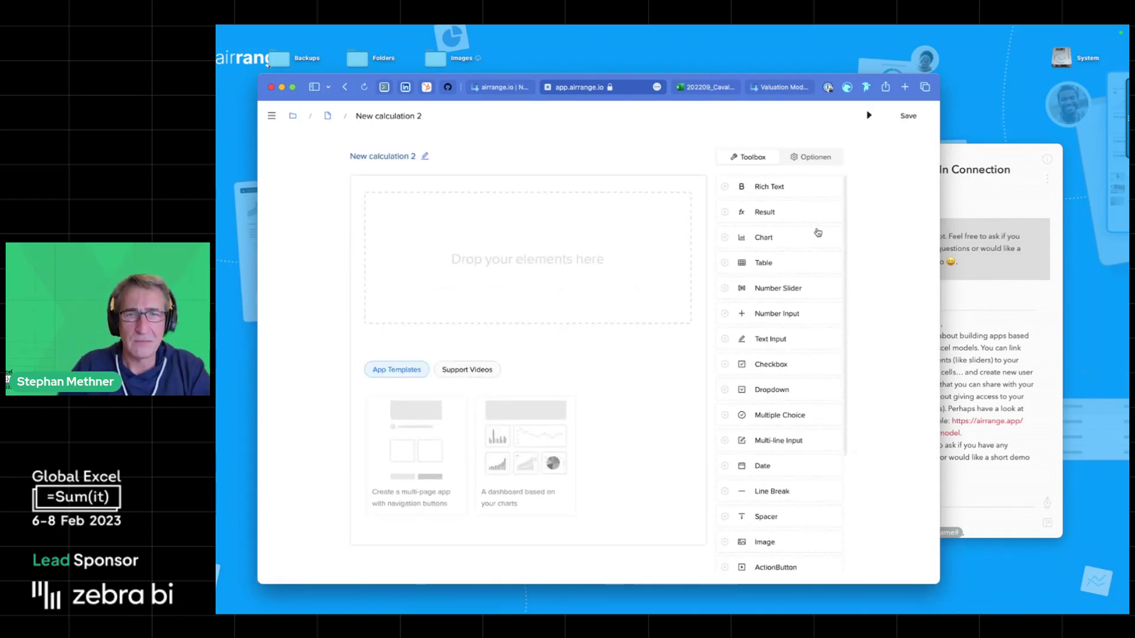
click(727, 187)
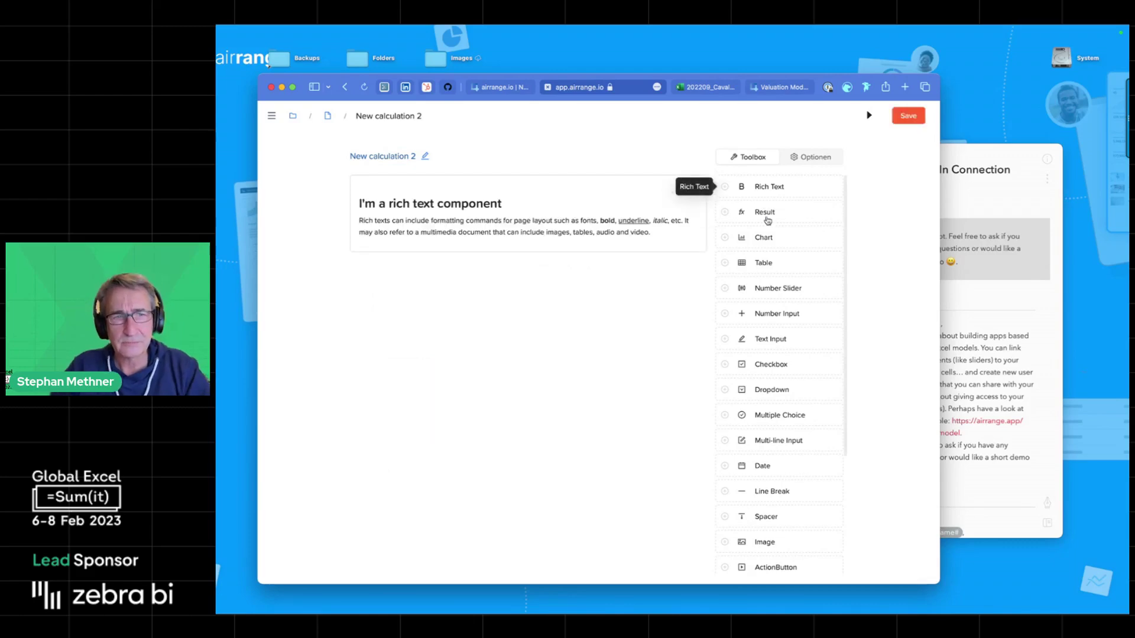
click(407, 188)
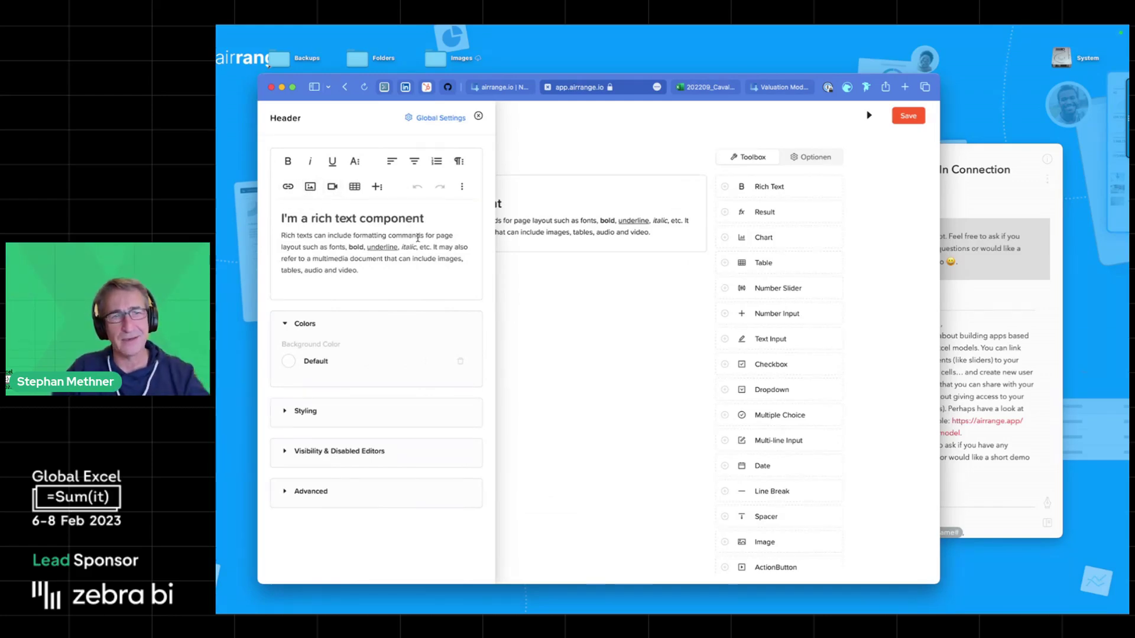
click(479, 118)
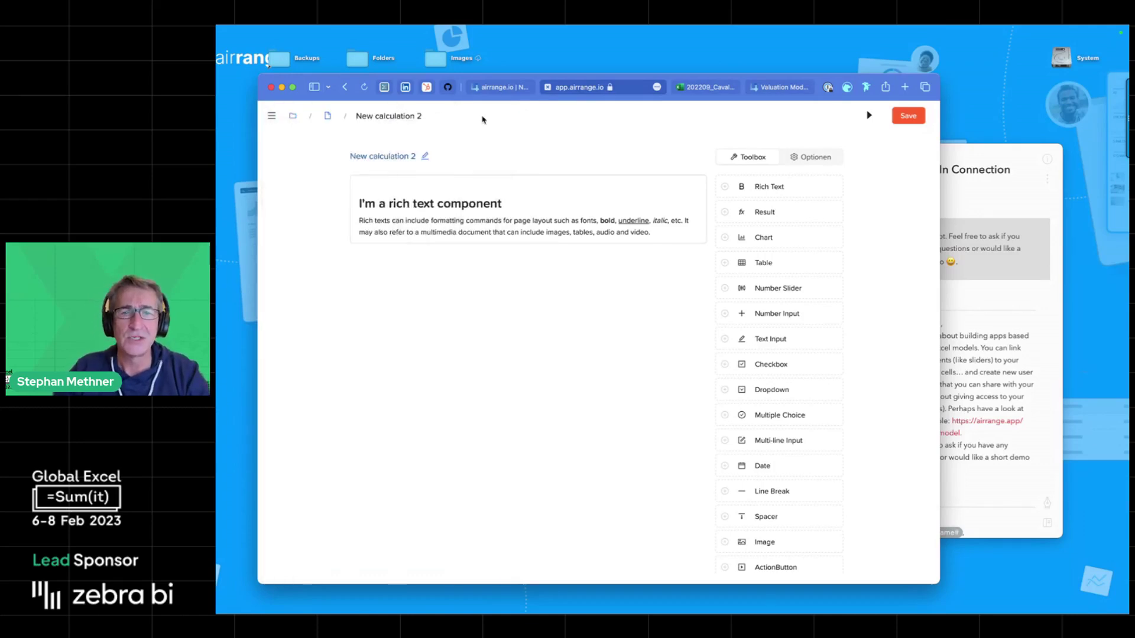
click(725, 288)
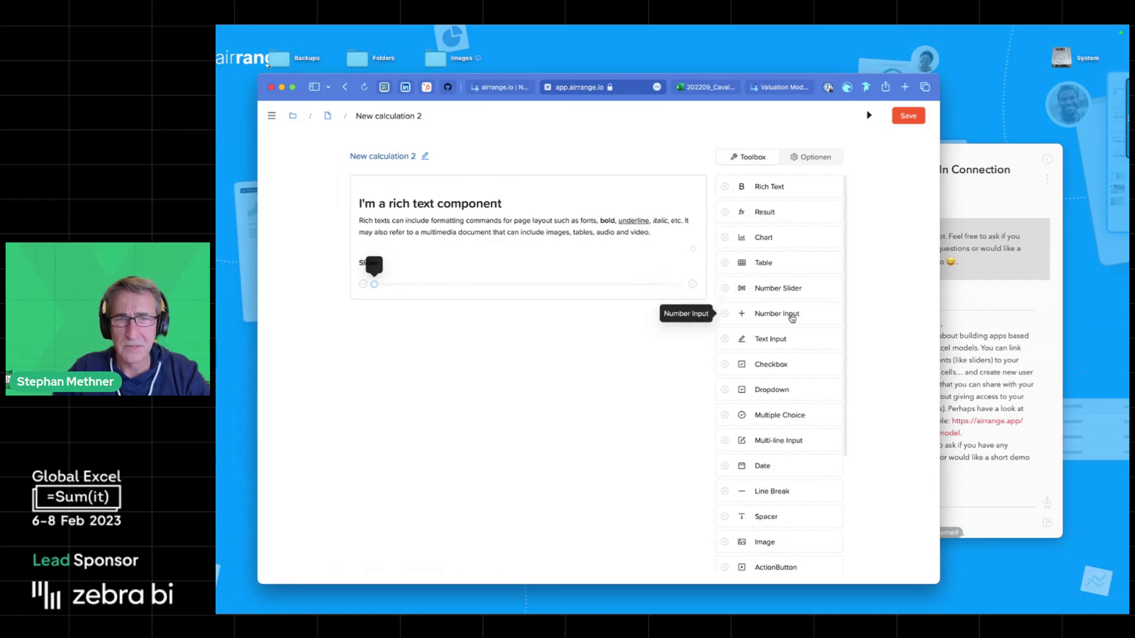
drag(768, 214, 522, 328)
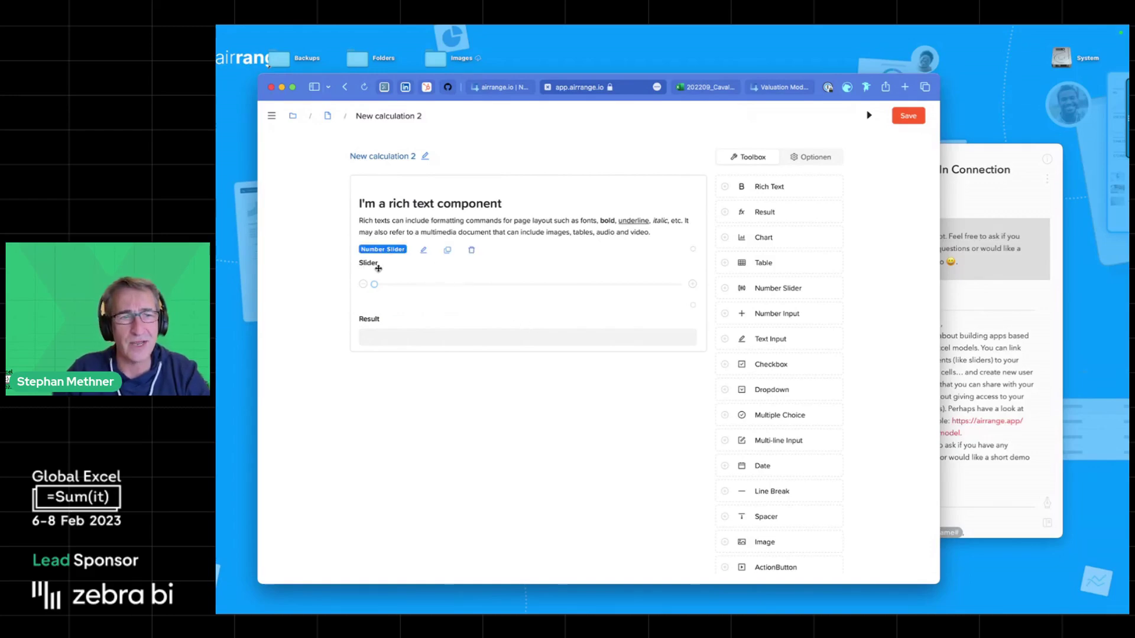
- Connect the Number Slider to the Starting ARR value in cell B2 of sheet Tabelle1
click(423, 251)
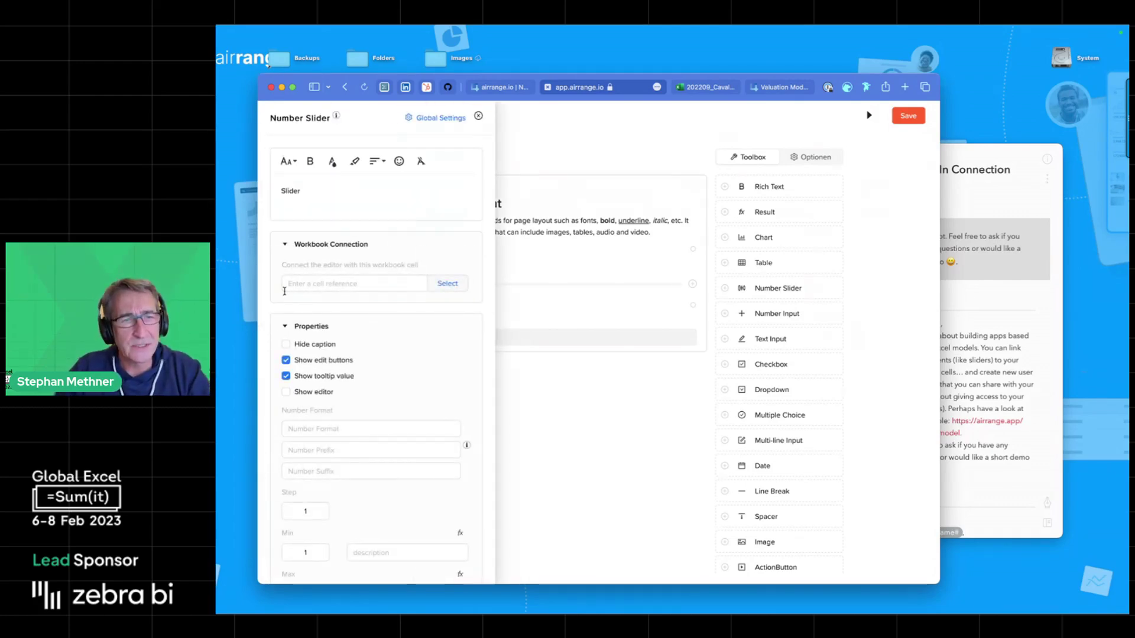
click(456, 287)
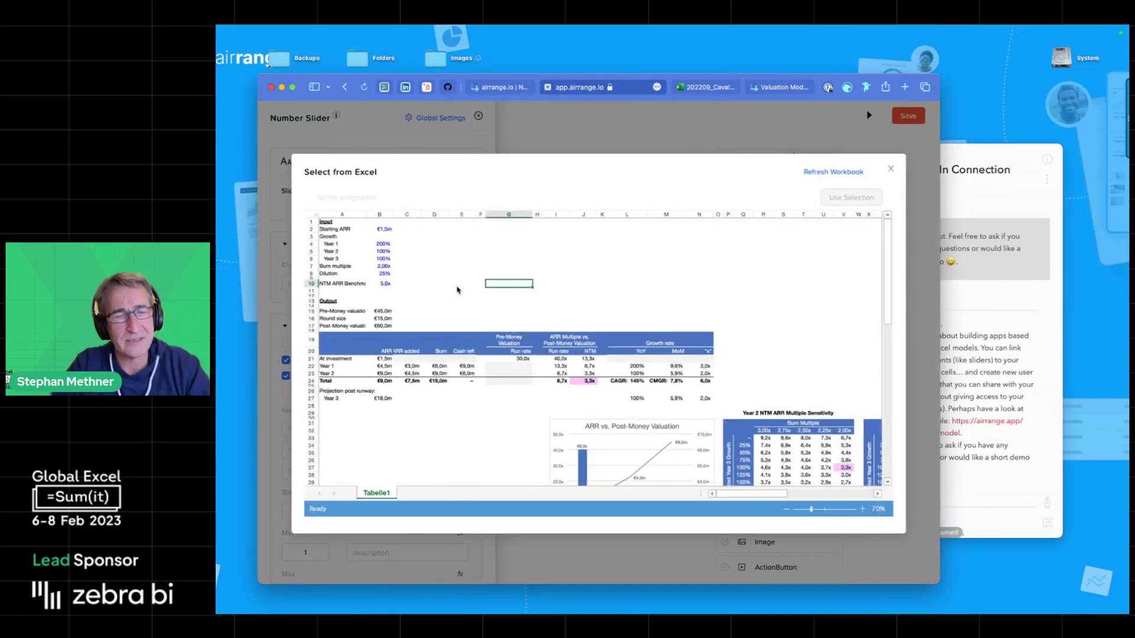
click(383, 230)
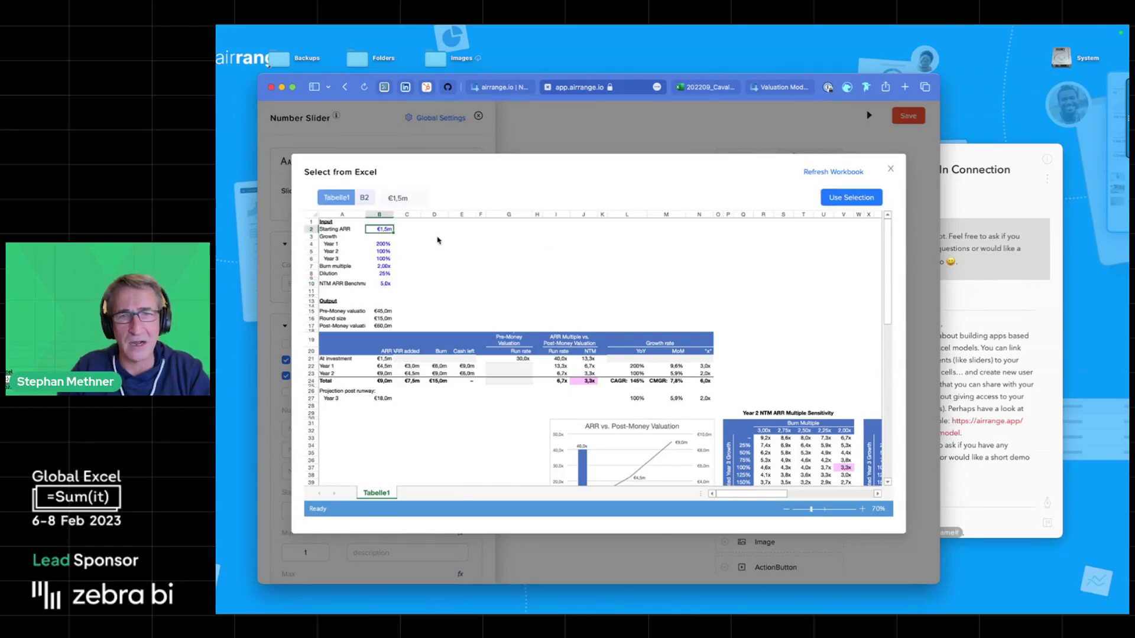
click(844, 202)
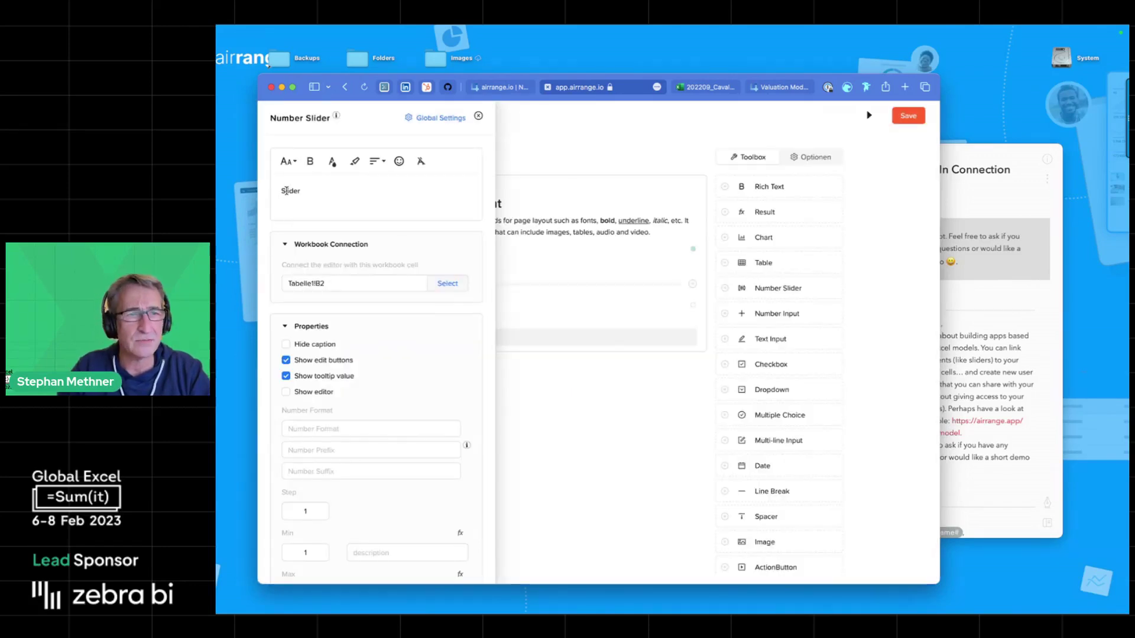
- Change the slider's caption to "Starting ARR" and review its properties and visibility settings
double_click(286, 190)
text(Sta)
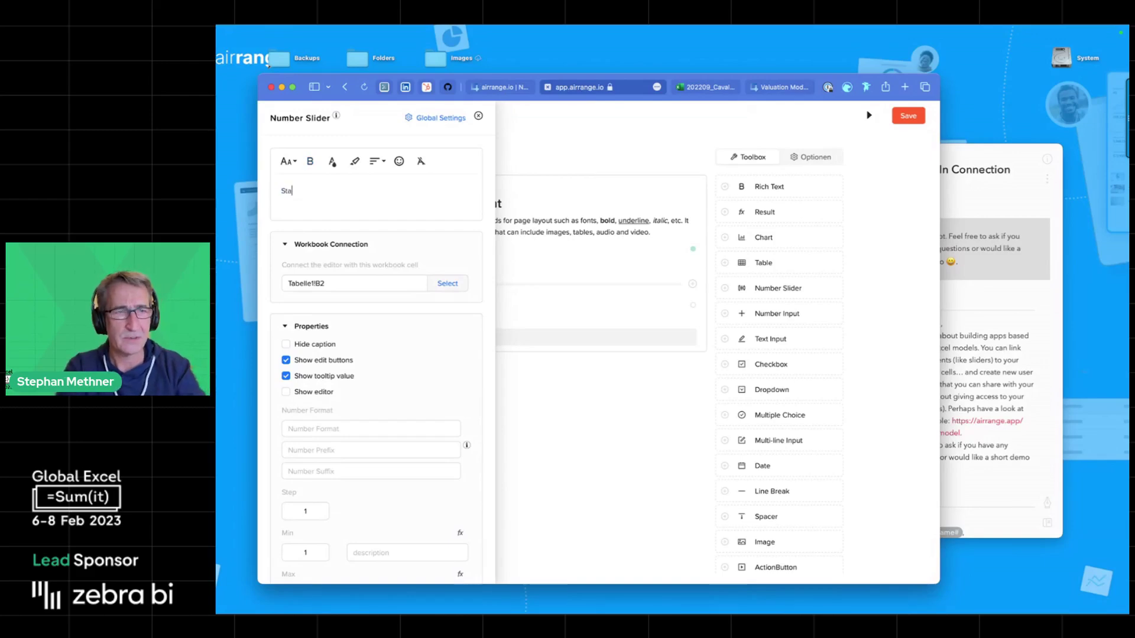
text(rting ARR)
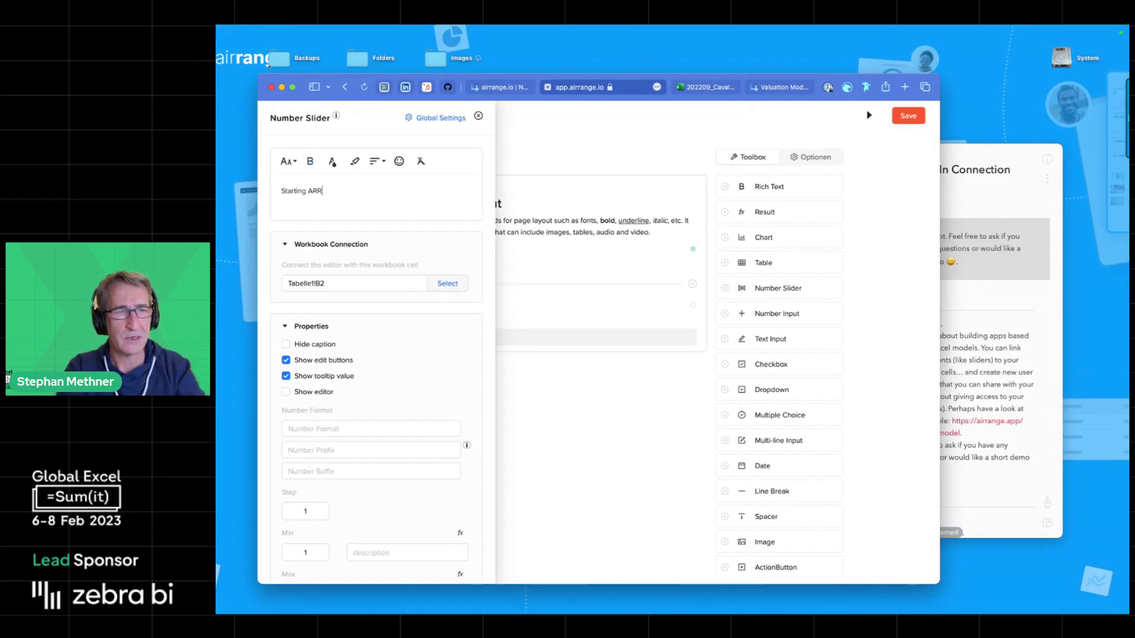
scroll(413, 322, down, 3)
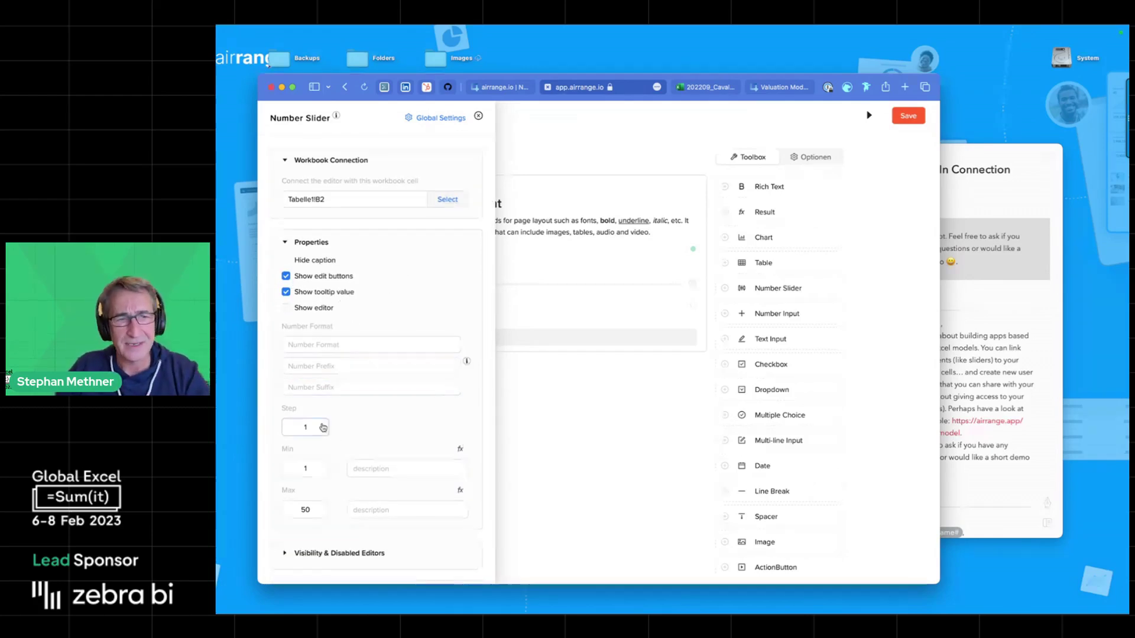
scroll(319, 461, down, 2)
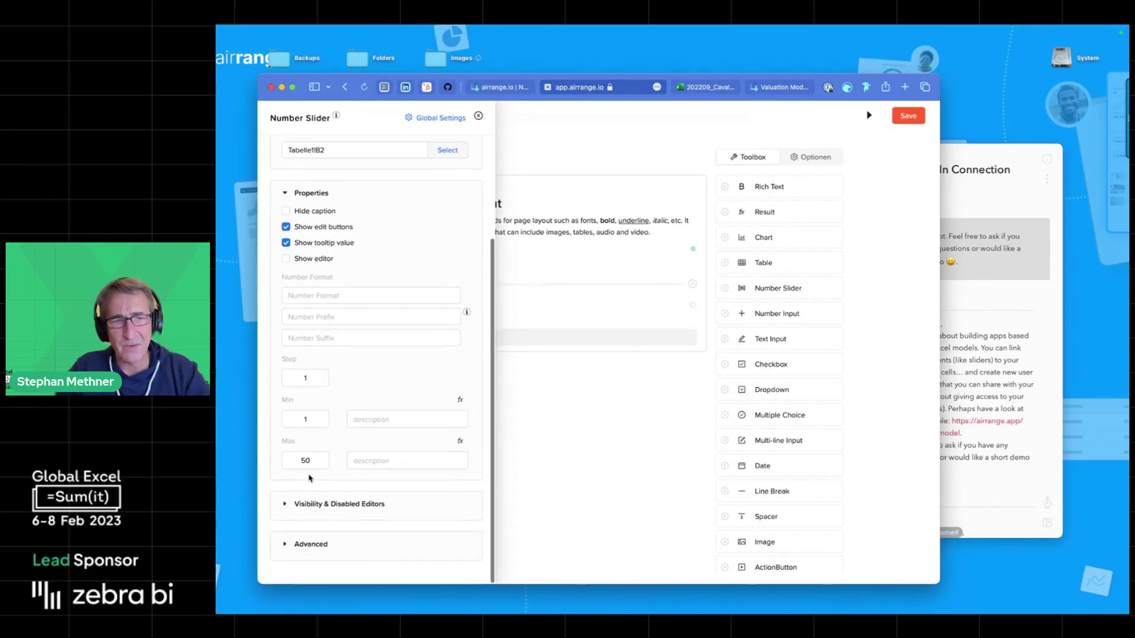
click(285, 504)
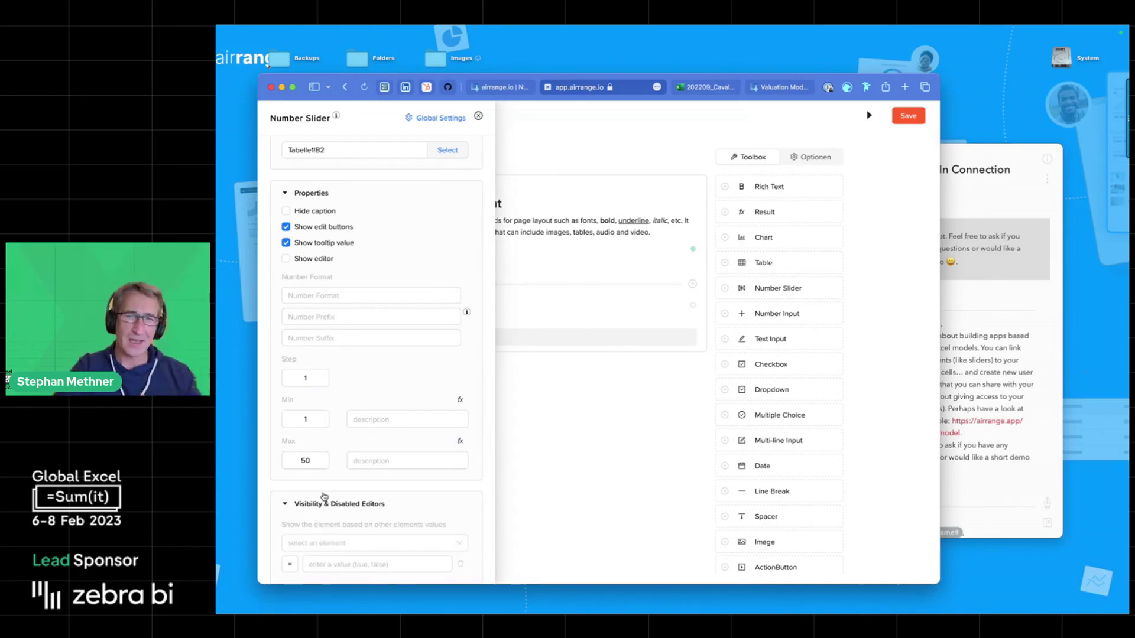
scroll(324, 496, down, 2)
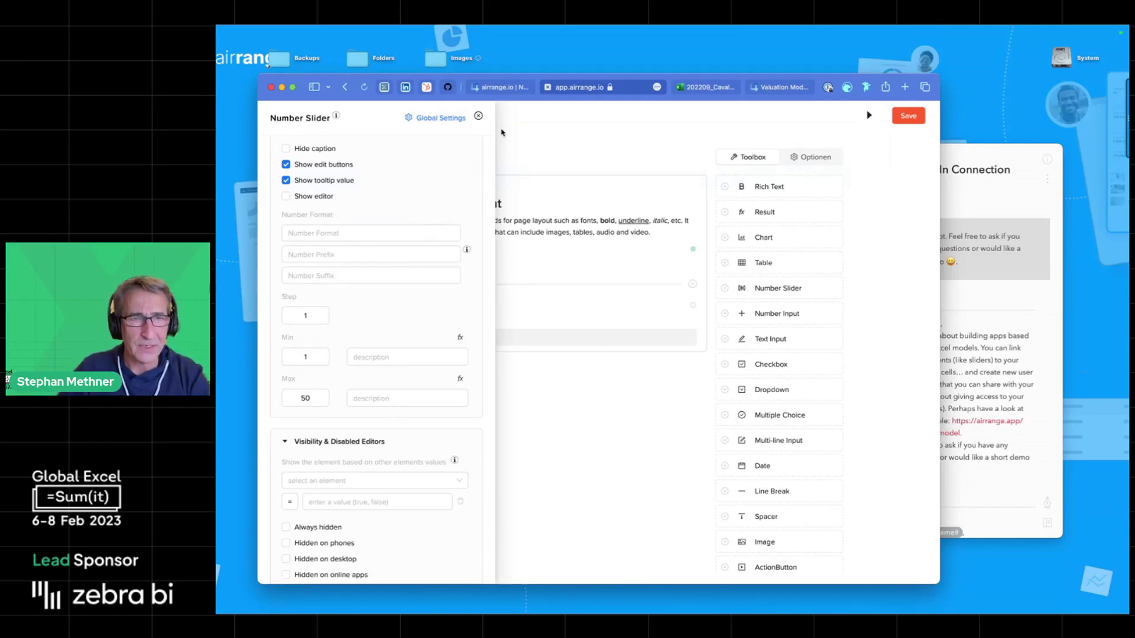
click(478, 115)
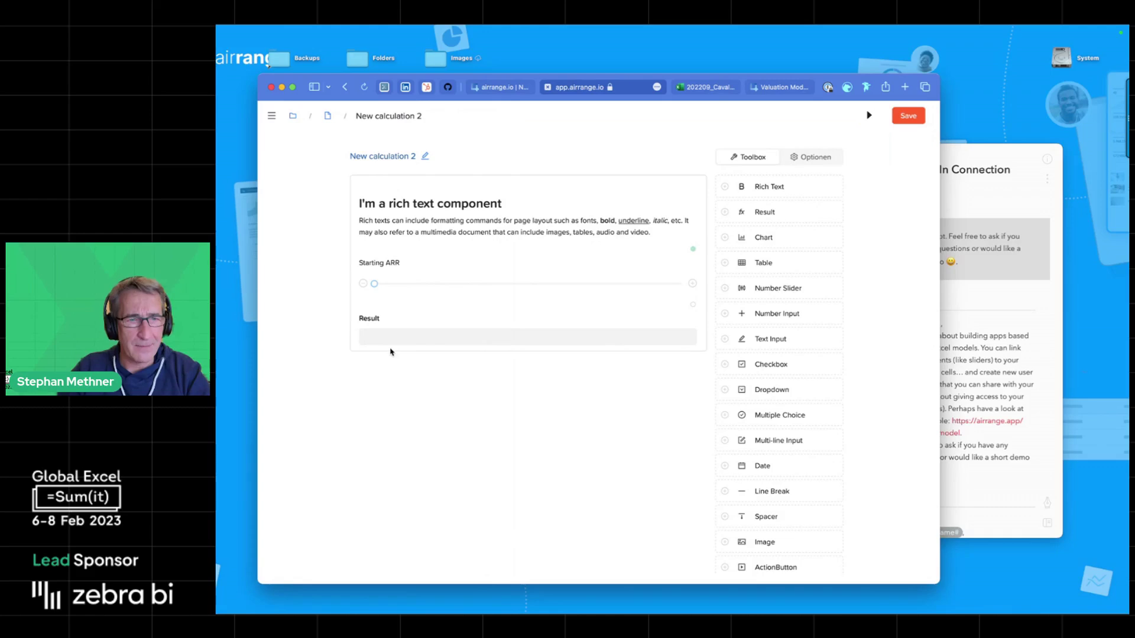
- Connect the Result element to the Total value in cell B24 of sheet Tabelle1
click(403, 307)
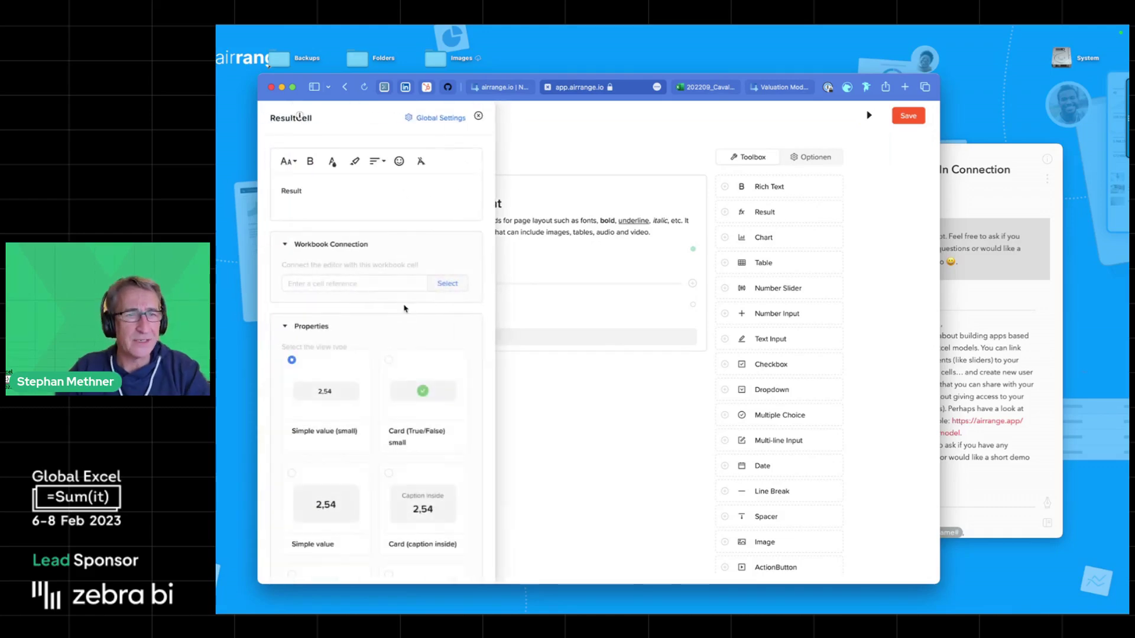
click(449, 284)
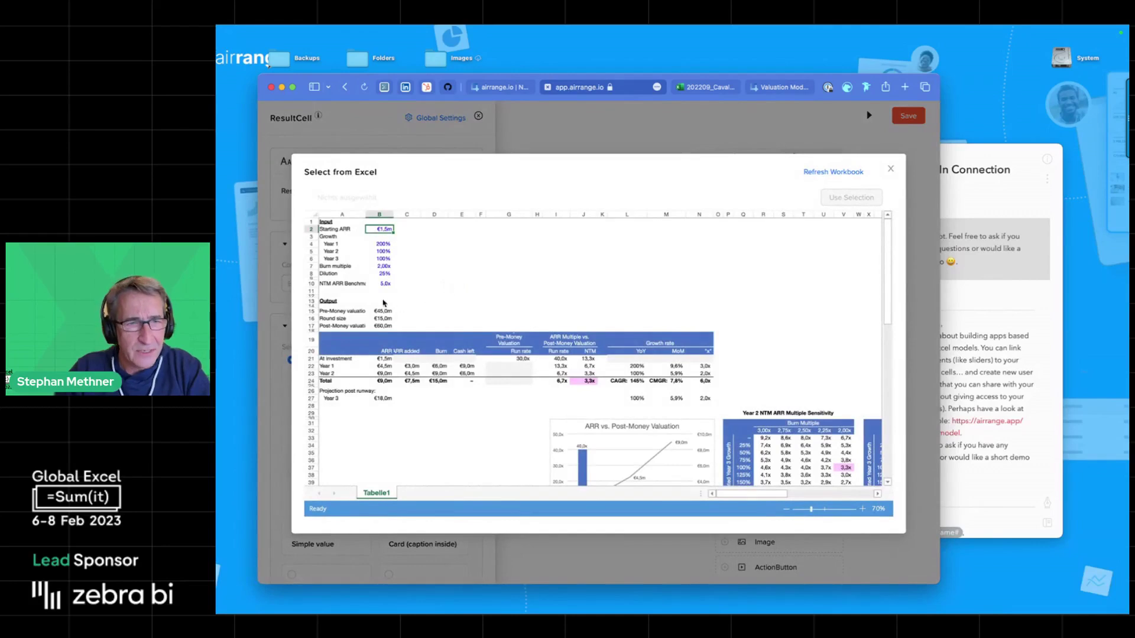
click(385, 381)
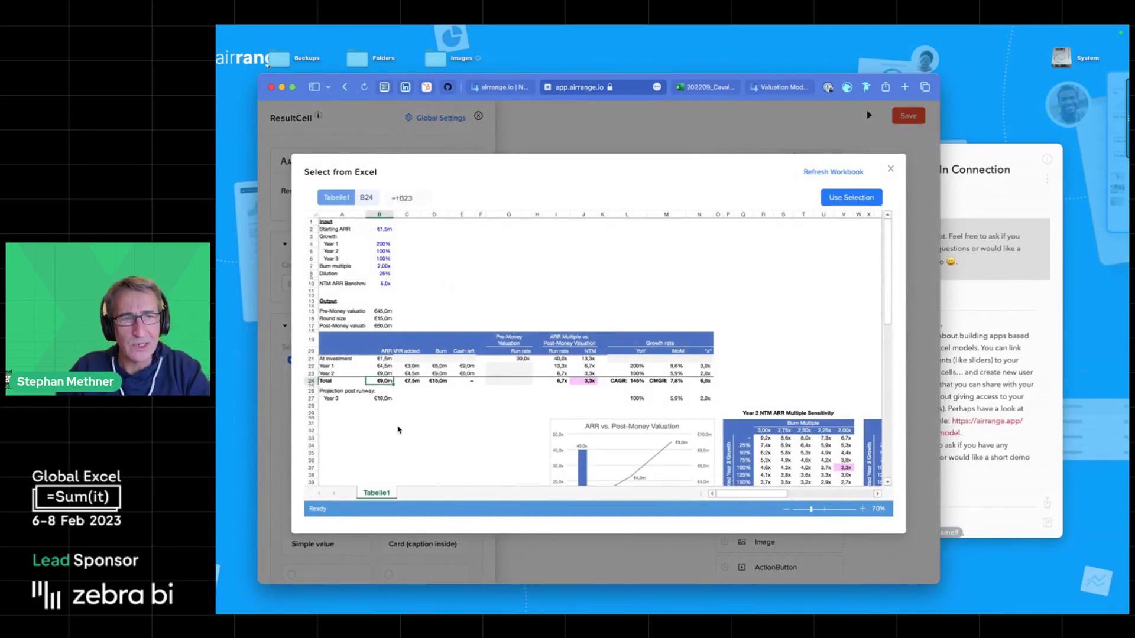
click(852, 199)
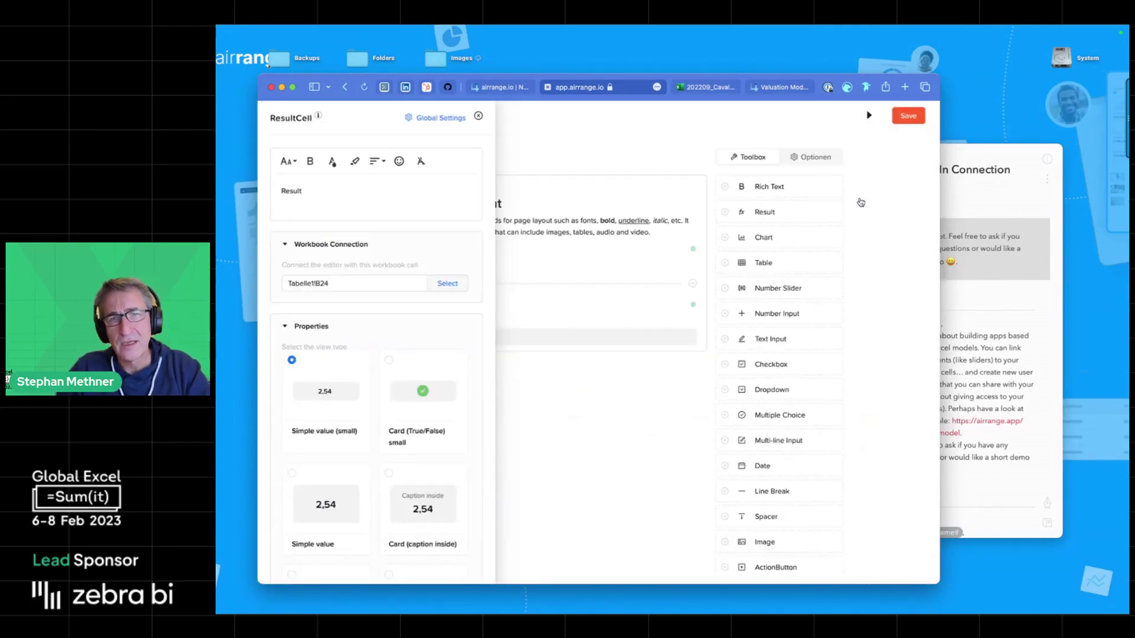
- Set the Result element's view type to Card (caption inside) and save the app
scroll(423, 393, down, 3)
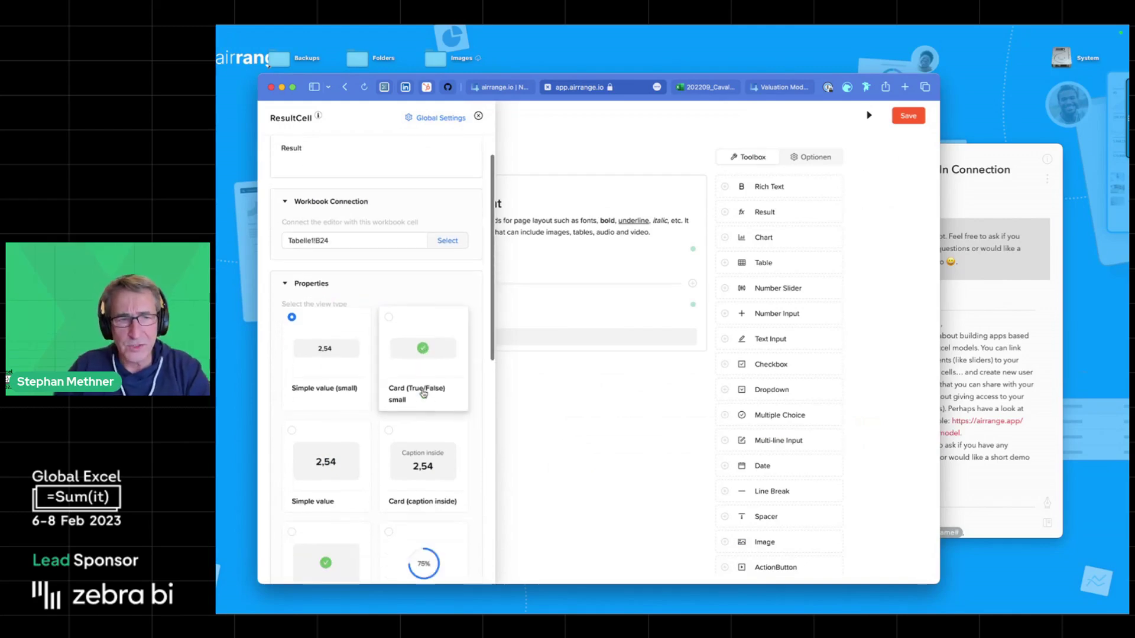
click(433, 334)
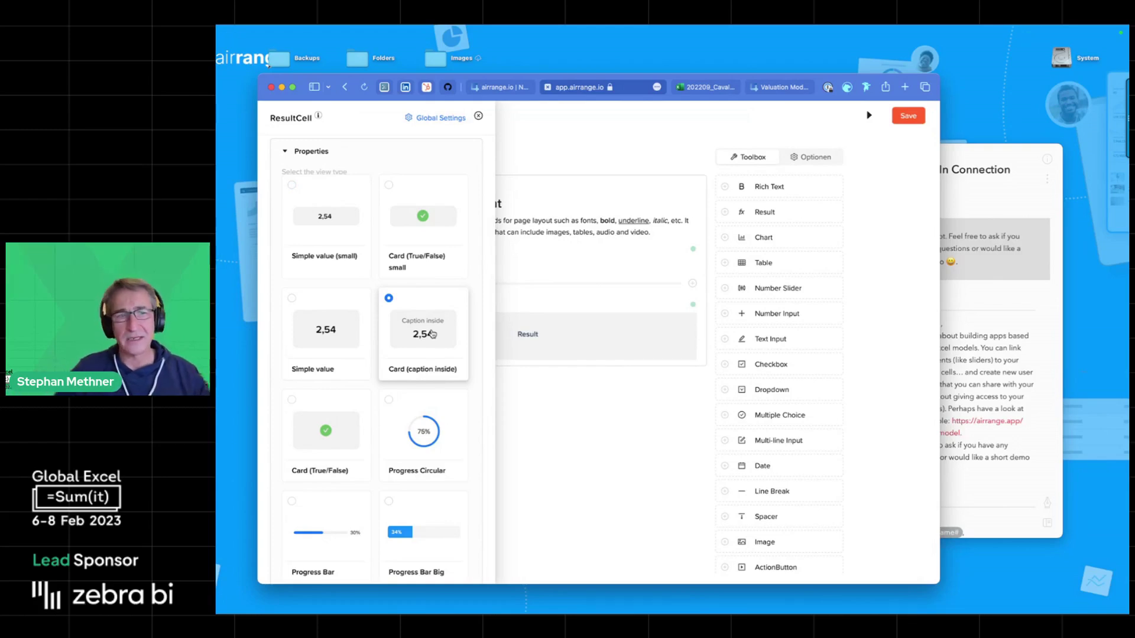
click(479, 117)
click(910, 117)
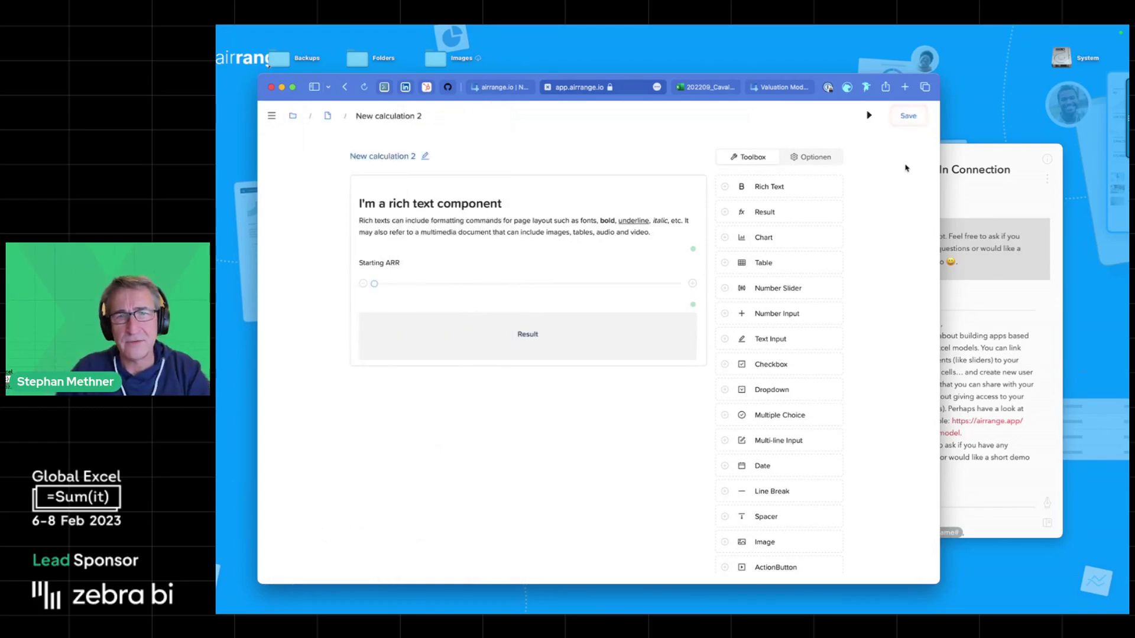
- Run the app, test the result by raising the Starting ARR slider, and return to edit mode
click(868, 115)
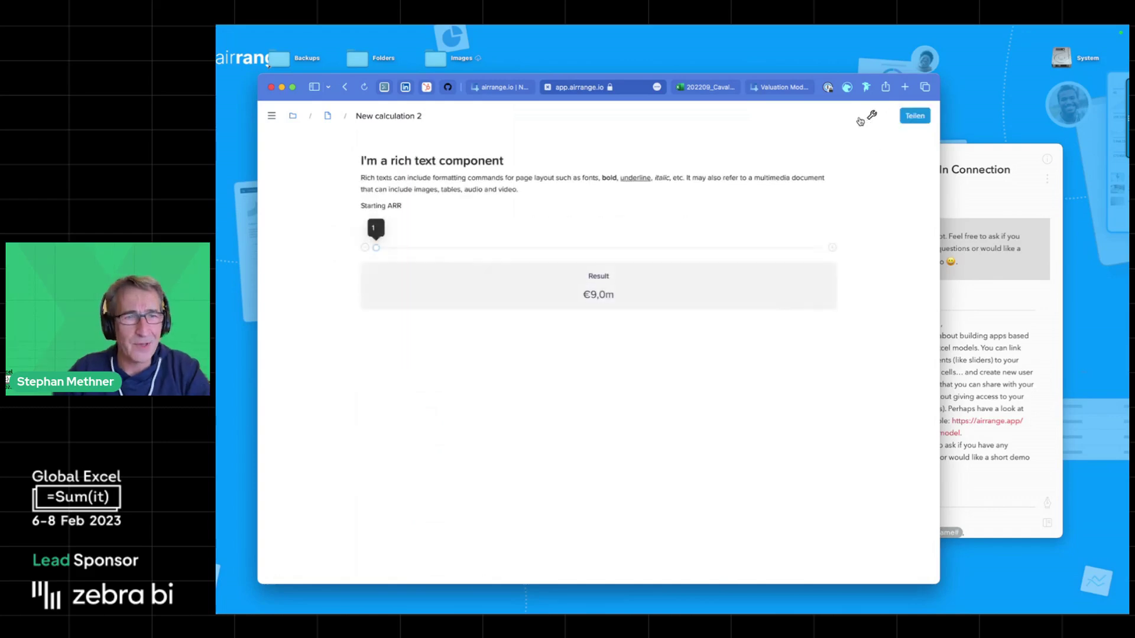
click(501, 249)
mouse_move(502, 248)
mouse_down()
mouse_move(676, 248)
mouse_move(484, 248)
mouse_up()
click(872, 116)
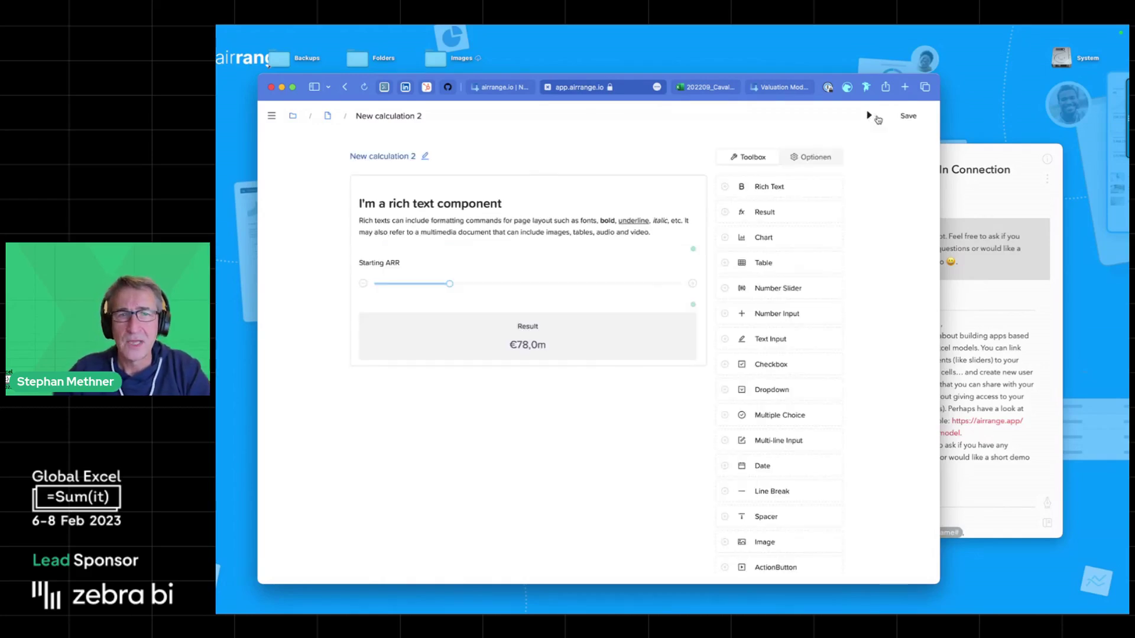
- Add a Chart element below the result and link it to the workbook's ARR vs. Post-Money Valuation chart
drag(752, 250, 701, 240)
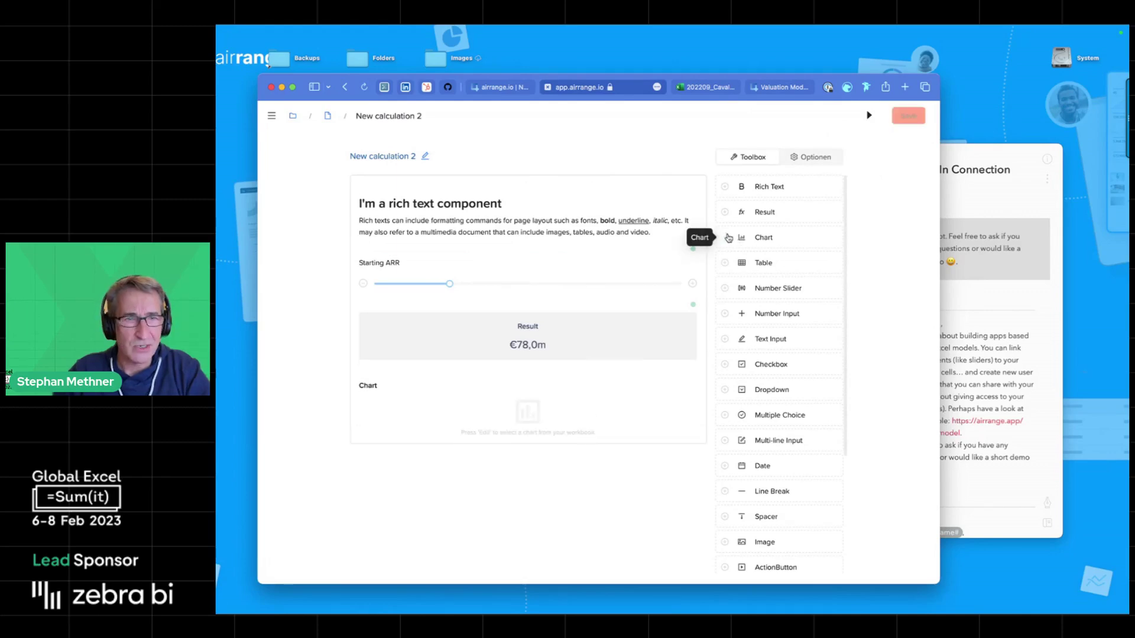
click(396, 372)
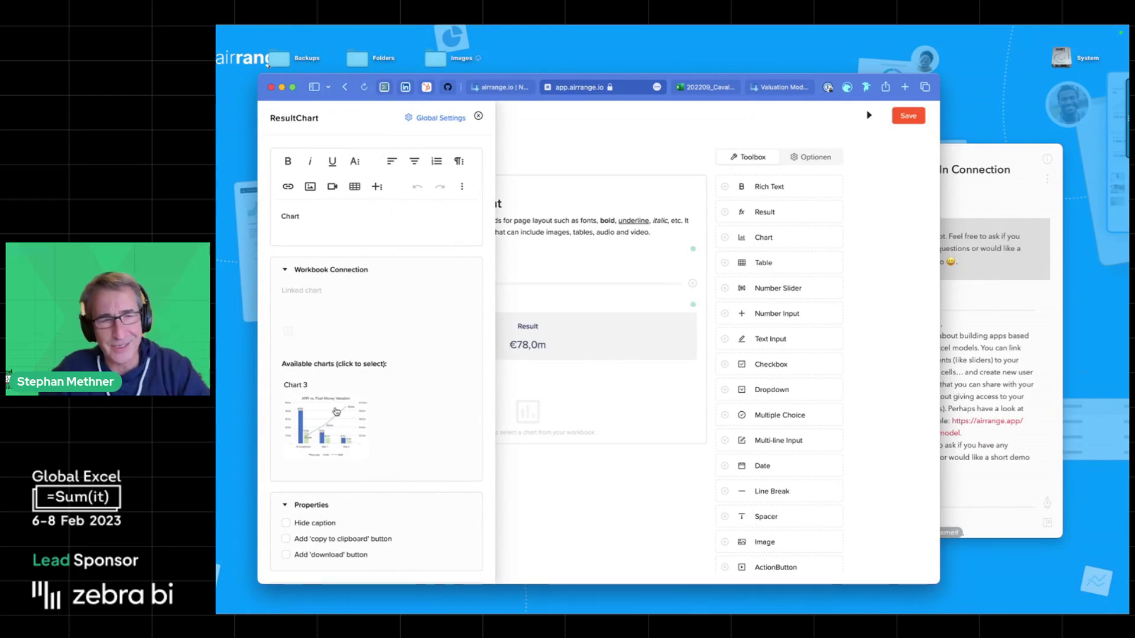
click(331, 416)
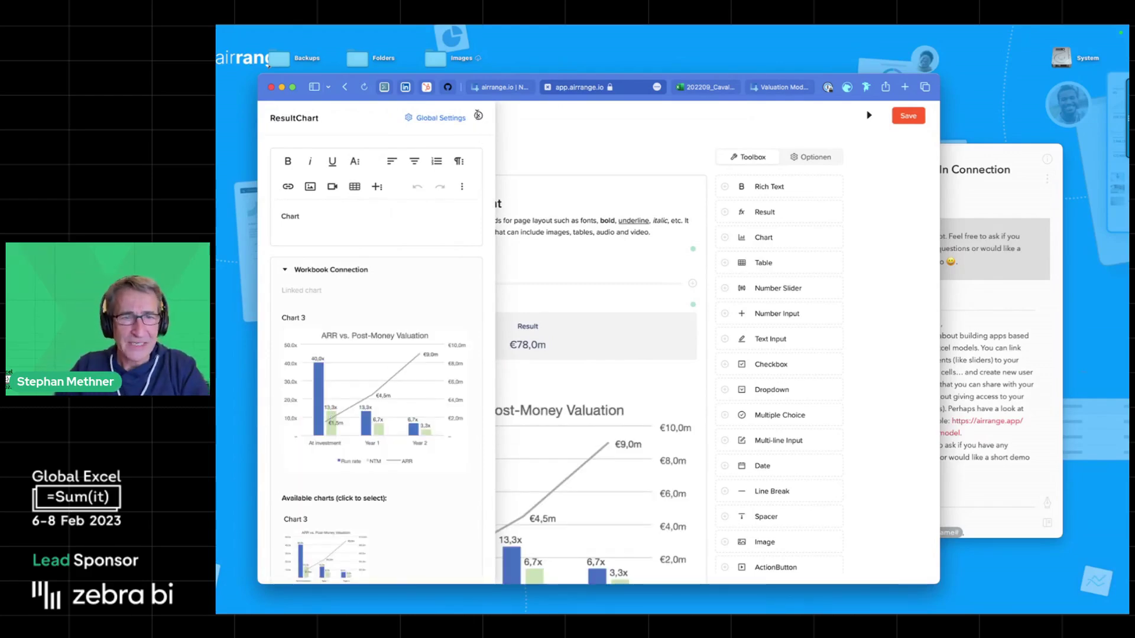
click(478, 116)
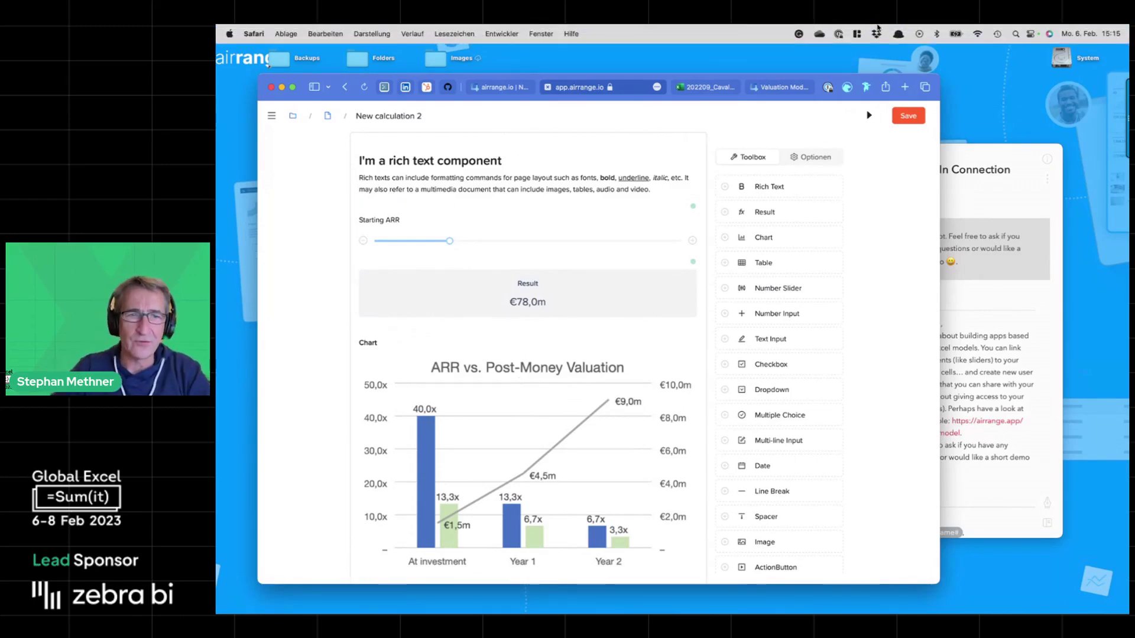
- Save and run the app with the Starting ARR slider at 8, and narrow the browser window slightly
mouse_move(1126, 31)
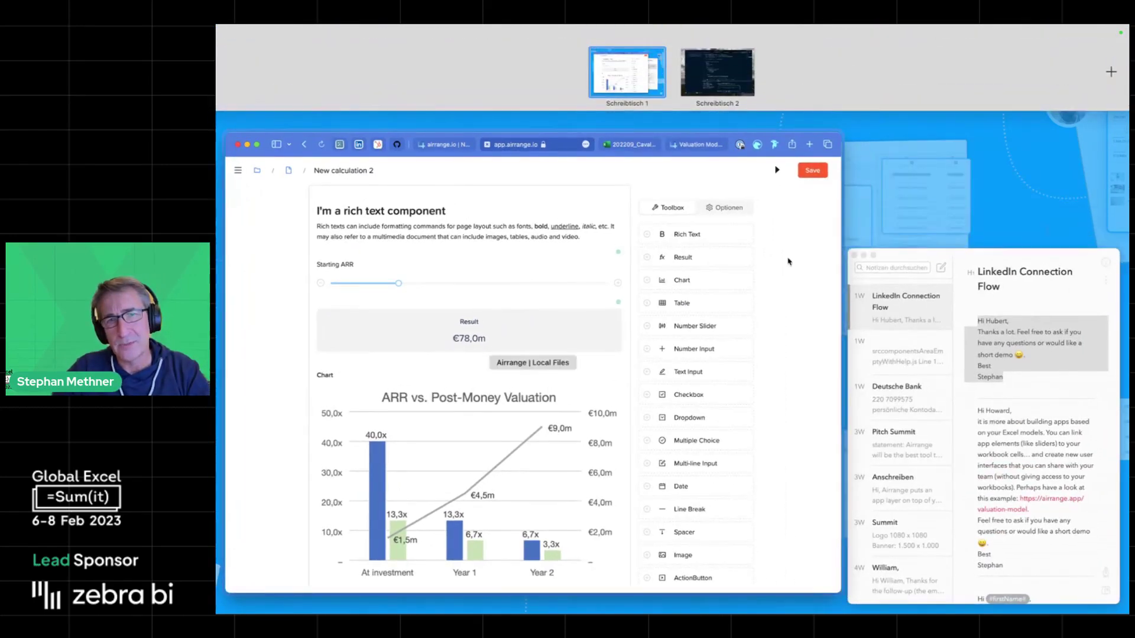
click(806, 255)
click(870, 116)
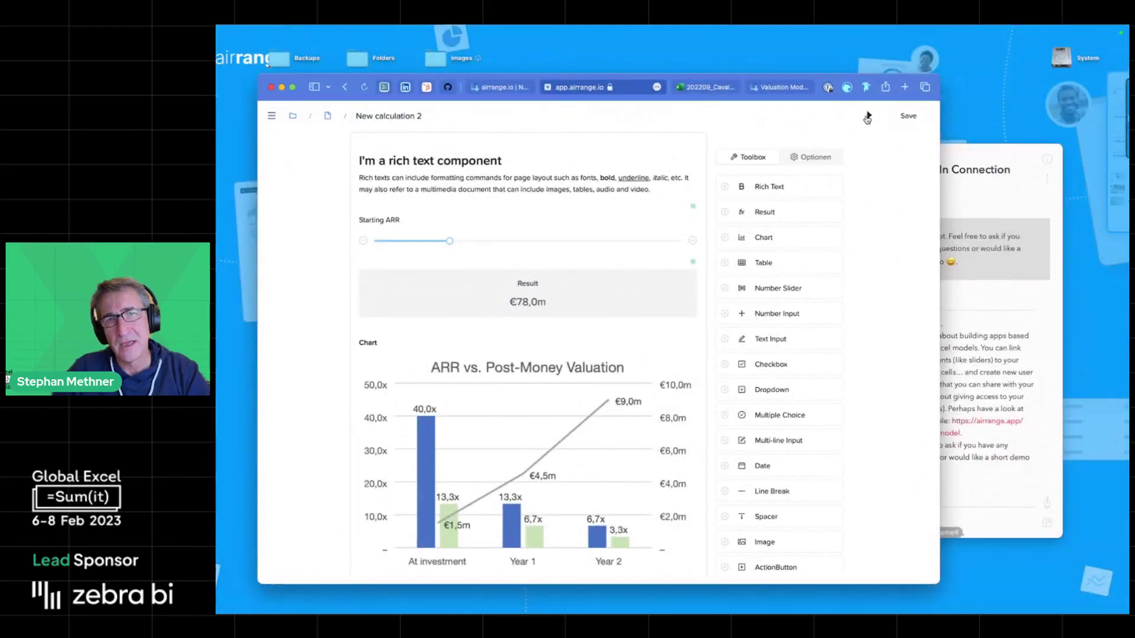
mouse_move(458, 214)
mouse_down()
mouse_move(636, 209)
mouse_move(447, 211)
mouse_up()
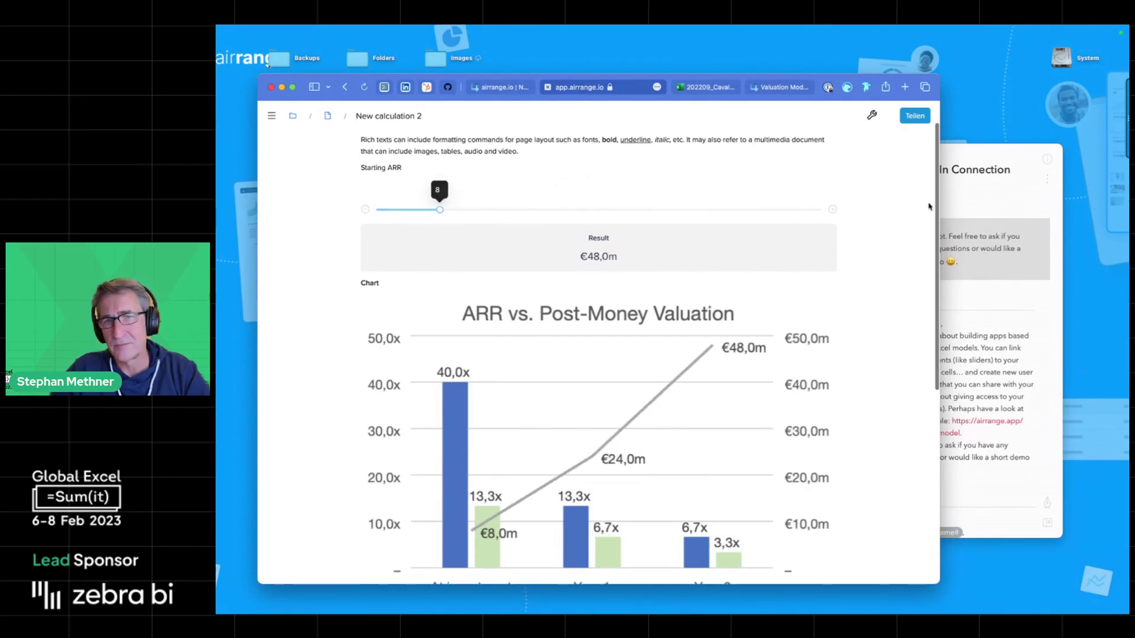
drag(942, 201, 889, 199)
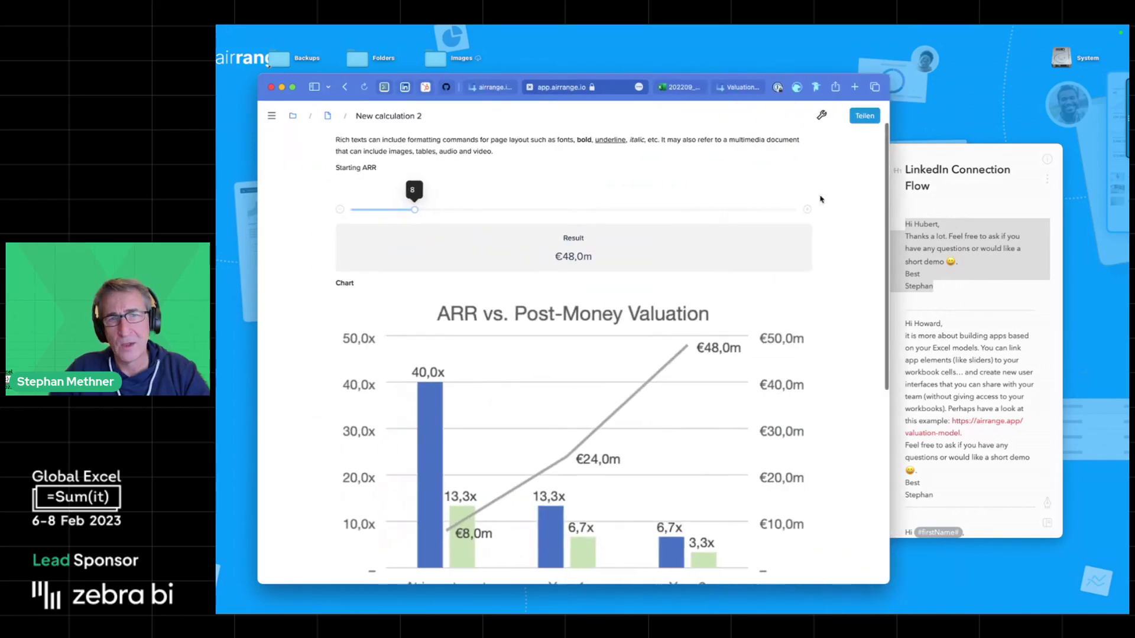
- Return to edit mode and add a Table element below the chart
click(819, 114)
scroll(574, 312, down, 5)
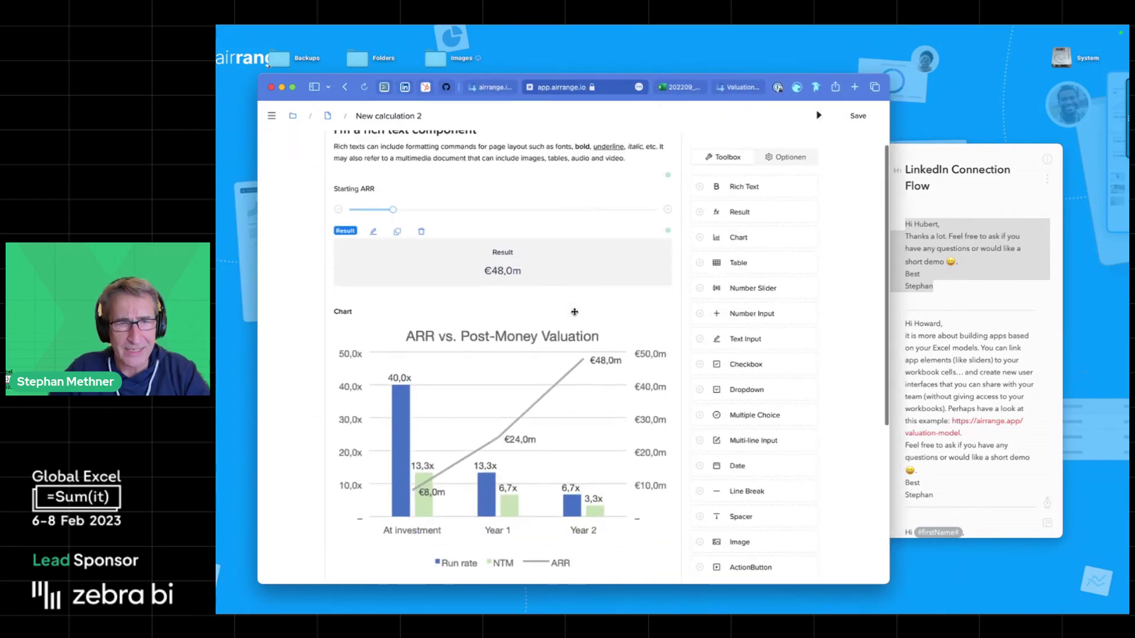
scroll(575, 312, up, 1)
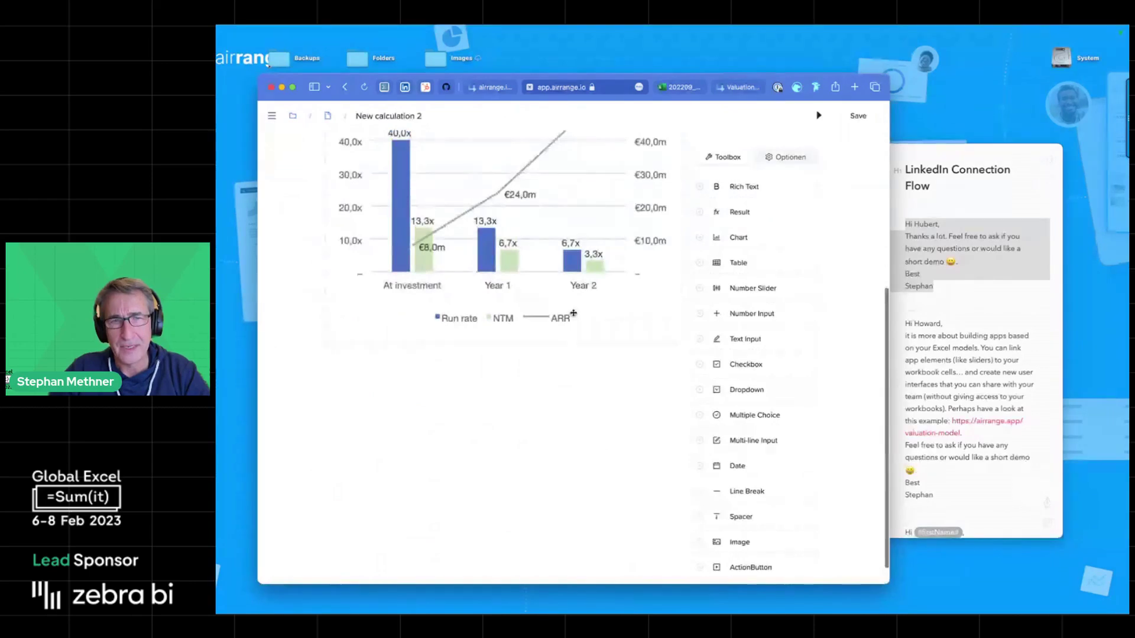
scroll(739, 248, up, 4)
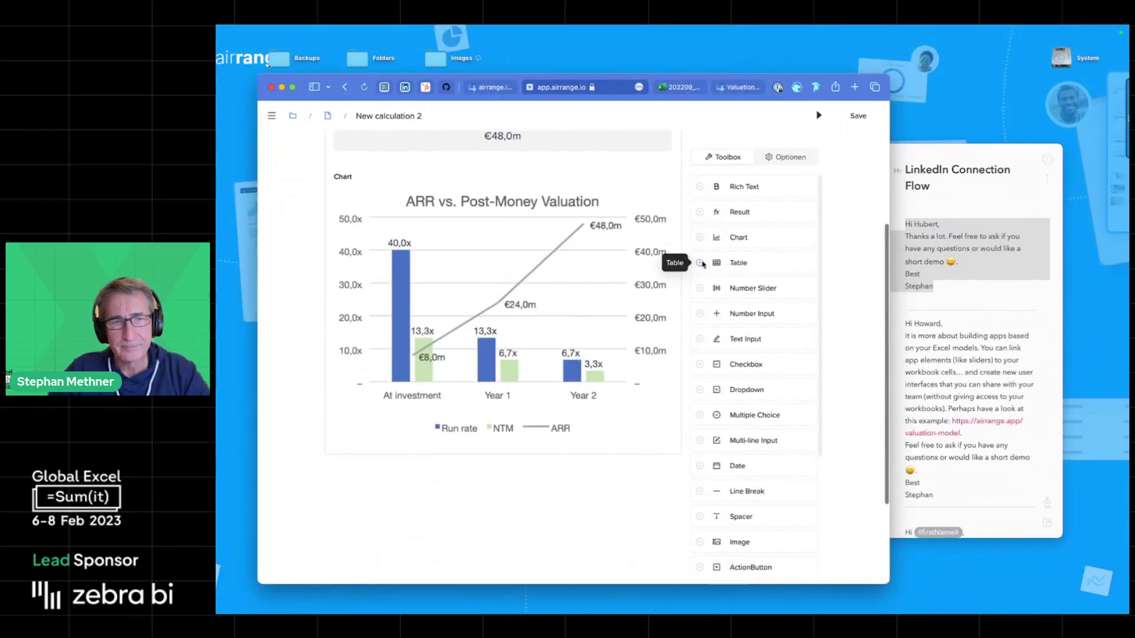
click(701, 263)
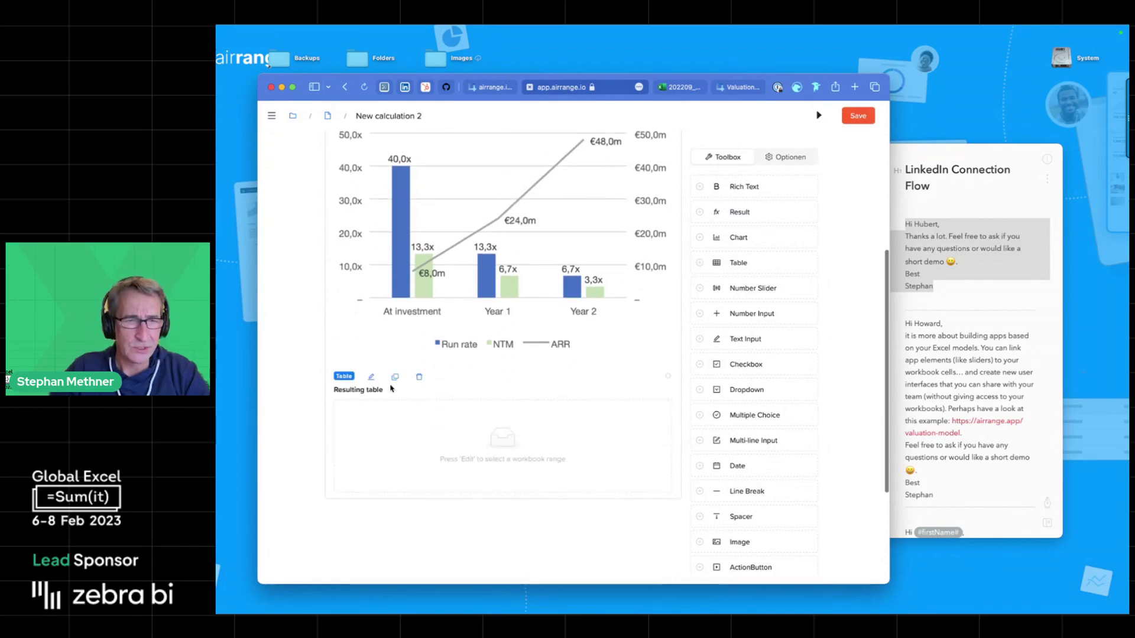
- Connect the Table element to the Year 2 NTM ARR vs. Benchmark range Y32:AD41 on sheet Tabelle1
click(372, 377)
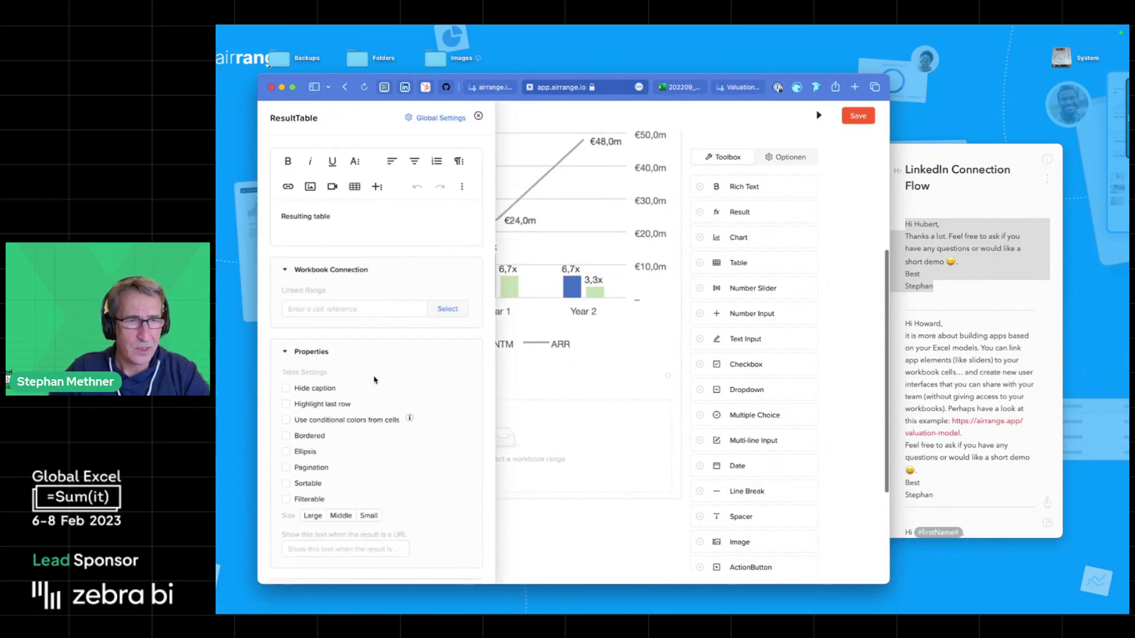
click(446, 309)
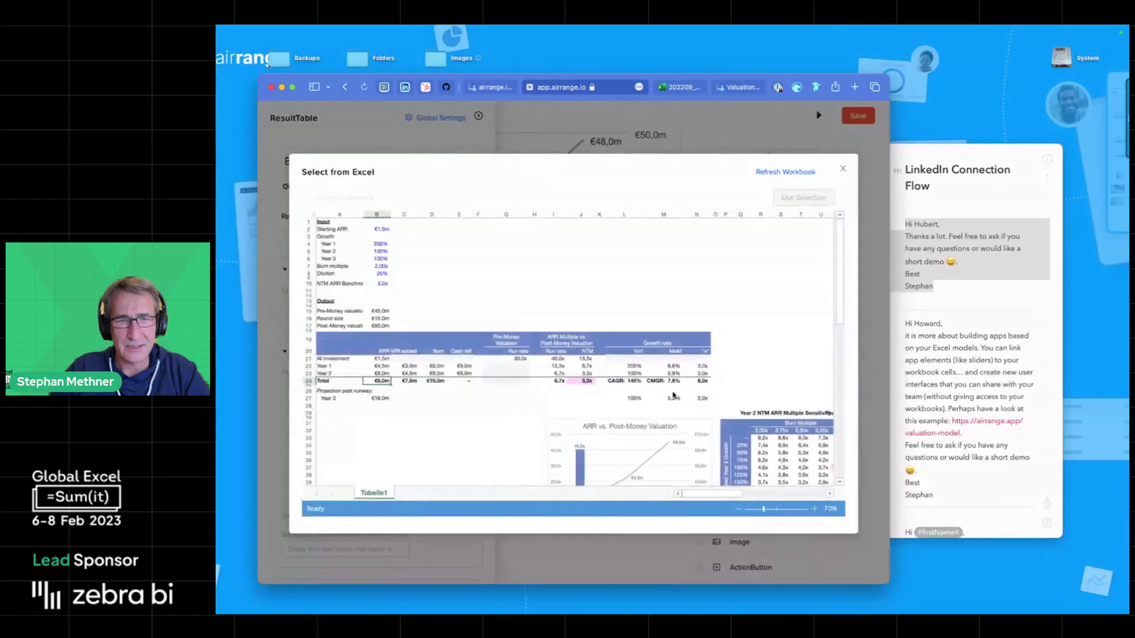
scroll(698, 395, down, 5)
scroll(698, 395, right, 10)
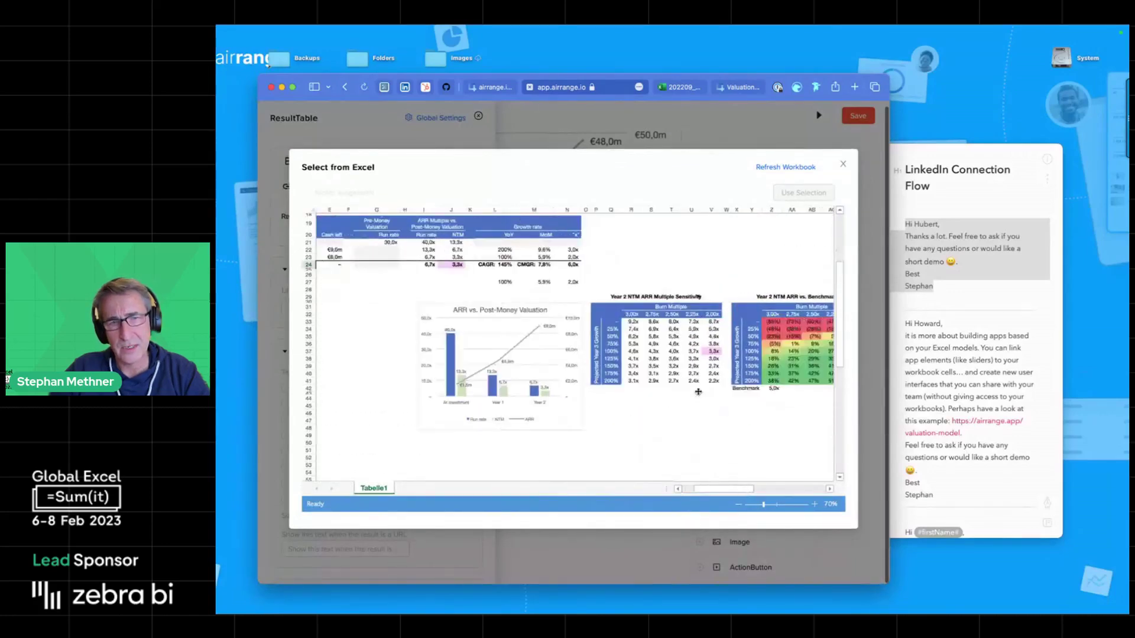
scroll(698, 396, left, 5)
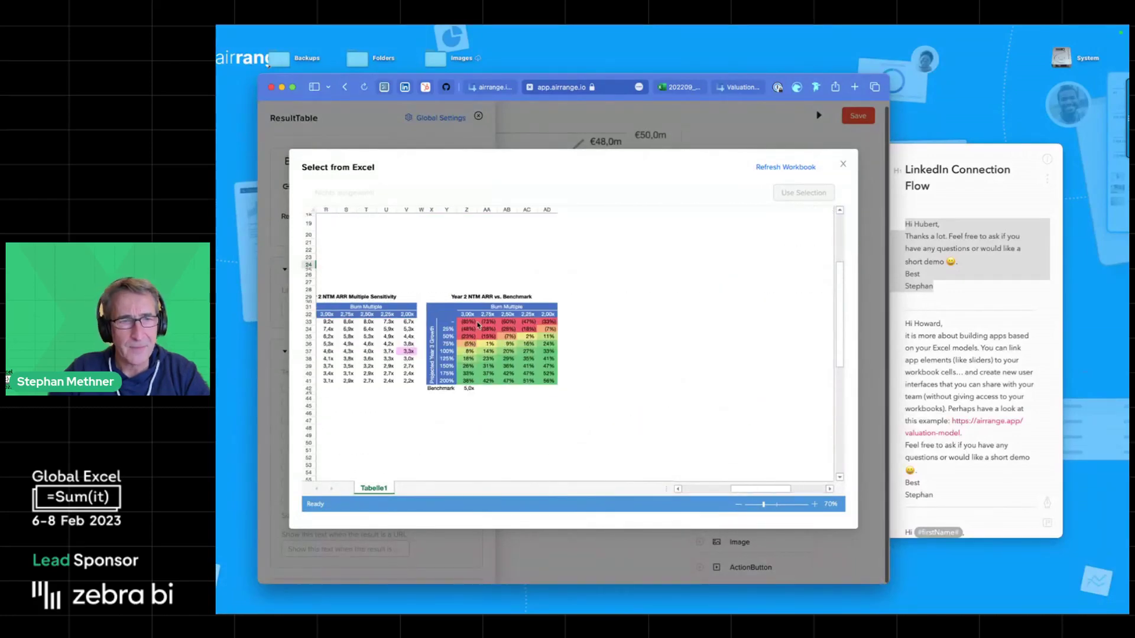
drag(447, 315, 543, 383)
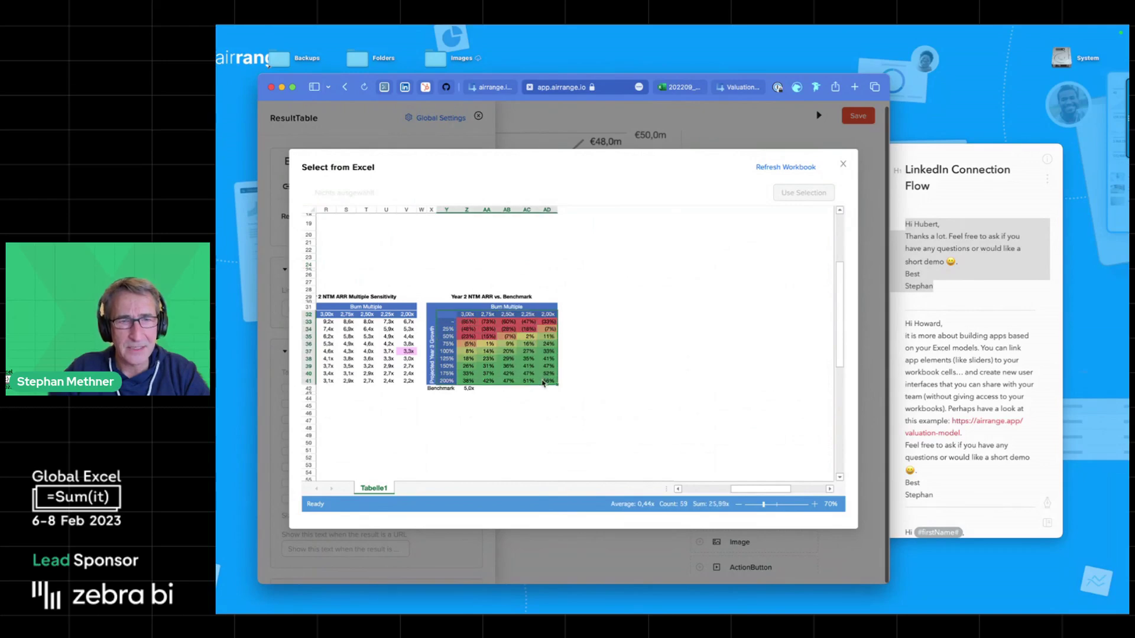
click(803, 193)
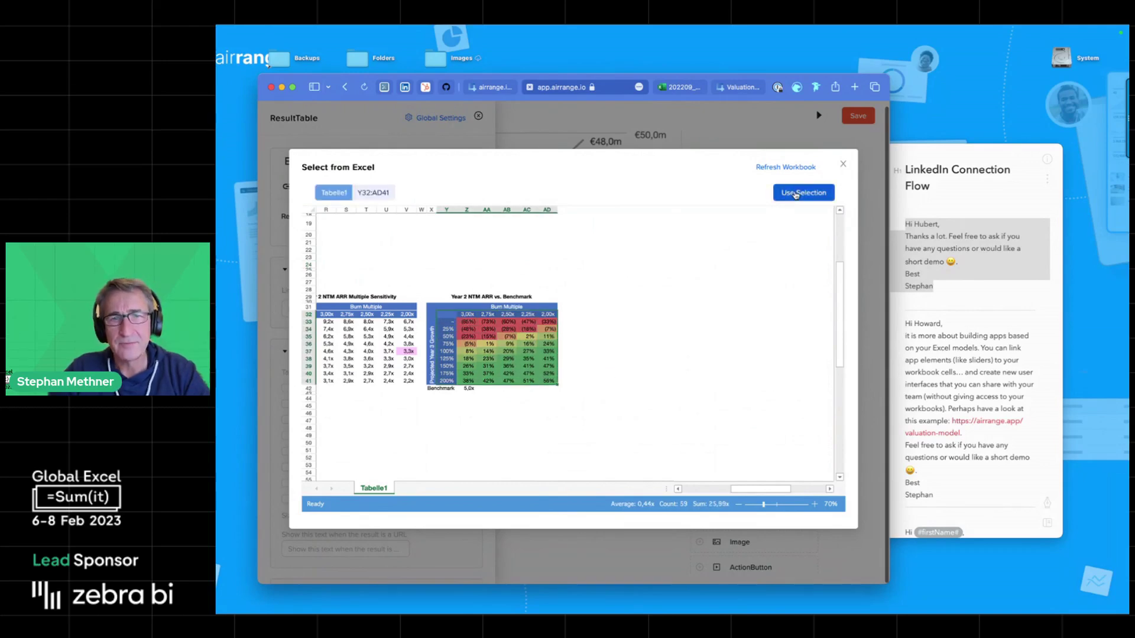
click(480, 118)
- Save and run the app, set the Starting ARR slider to 7, and check the chart and resulting table
click(854, 117)
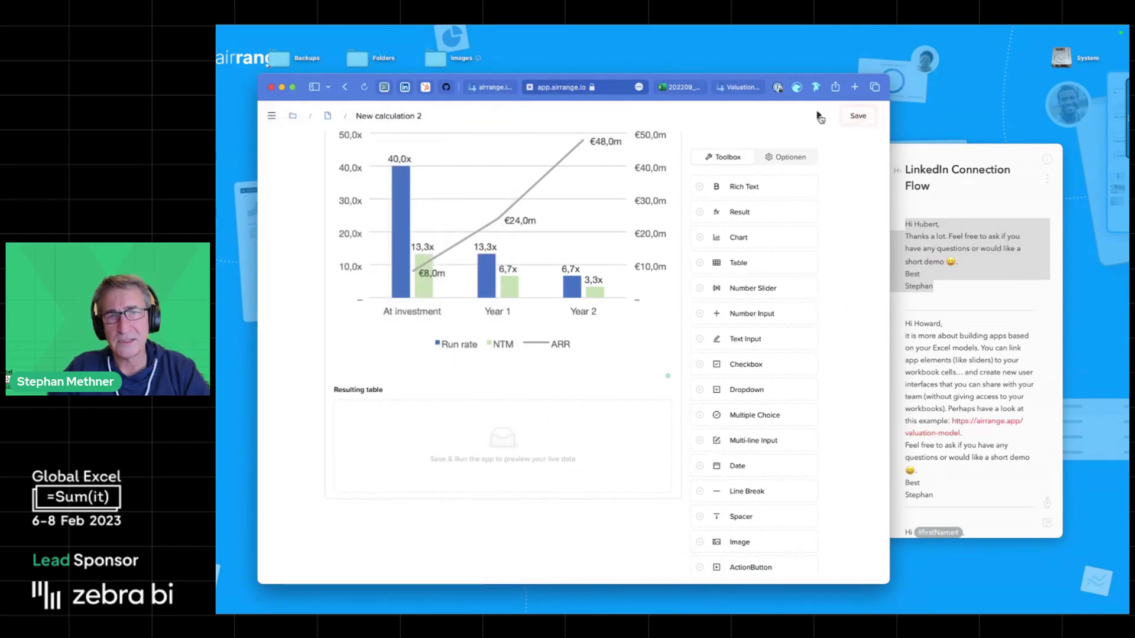
click(821, 116)
scroll(635, 245, down, 6)
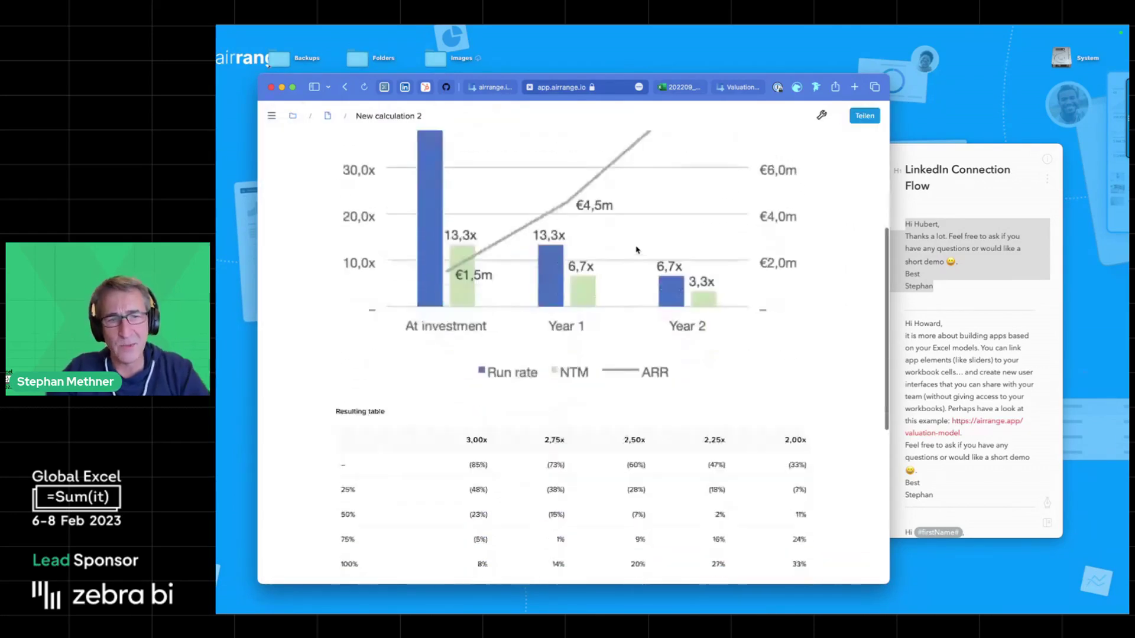
scroll(539, 255, up, 3)
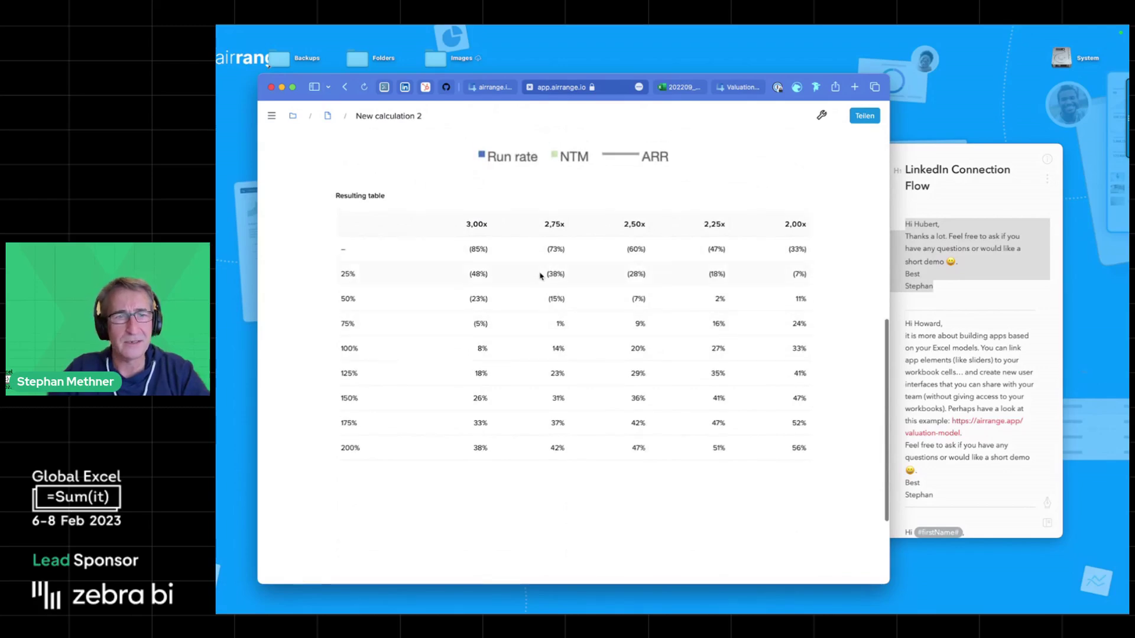
scroll(540, 273, up, 5)
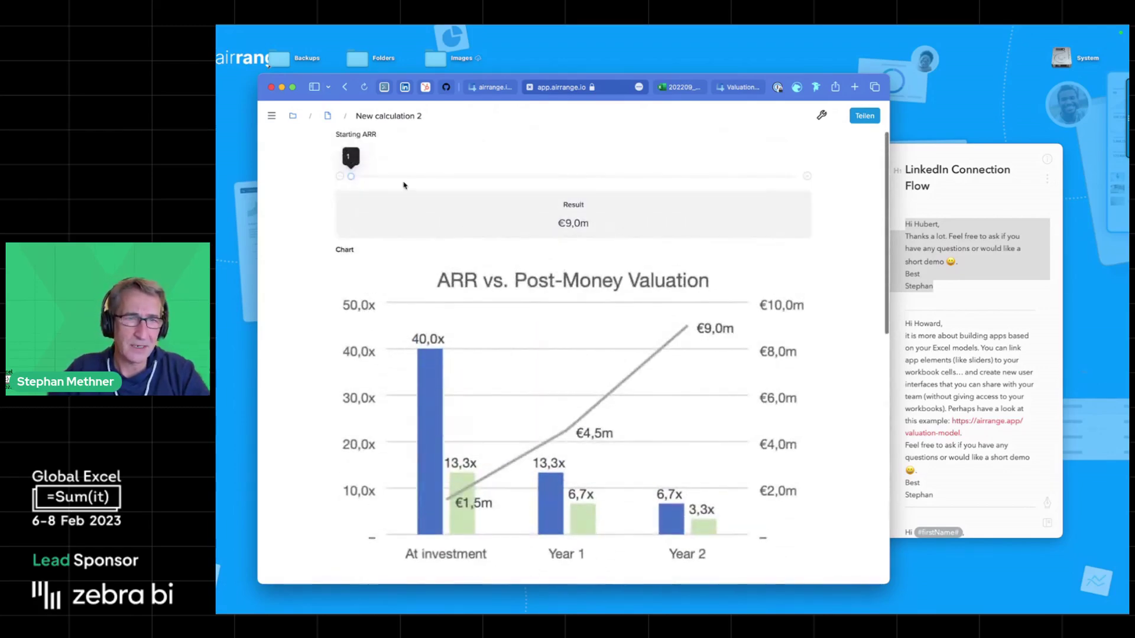
scroll(680, 508, down, 4)
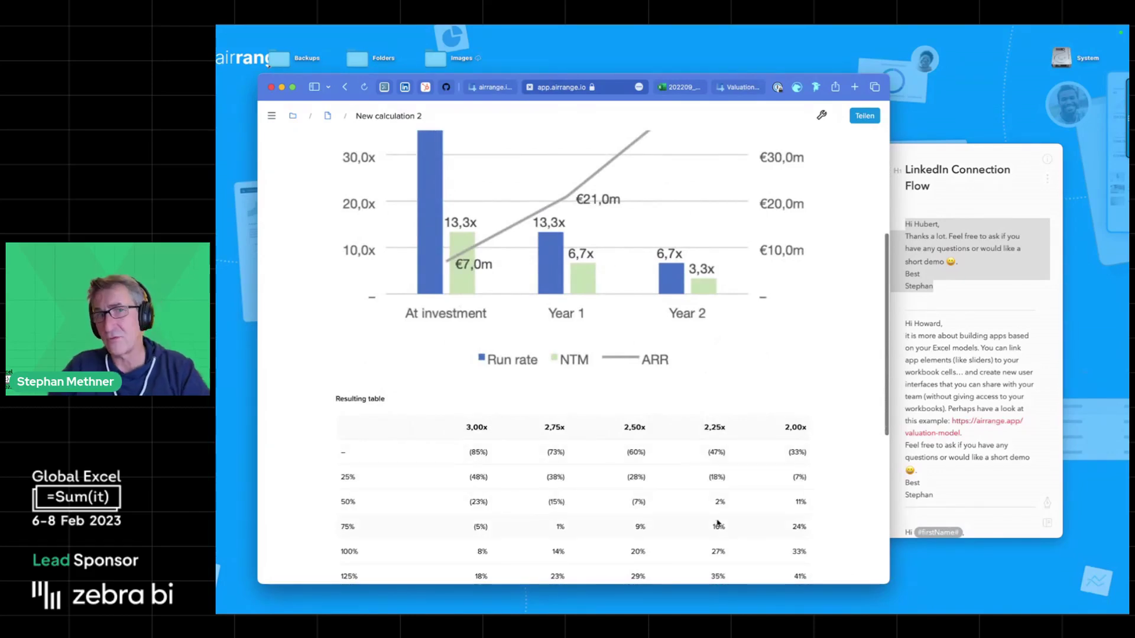
- Return to edit mode and enable conditional colors from cells for the Resulting table element
click(822, 114)
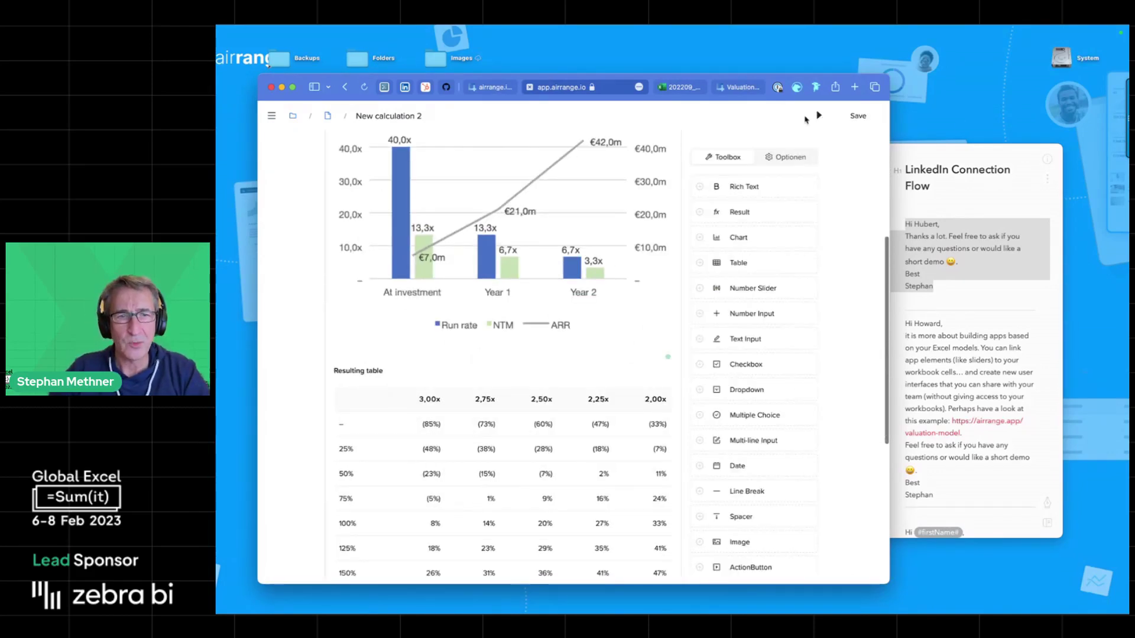
click(373, 358)
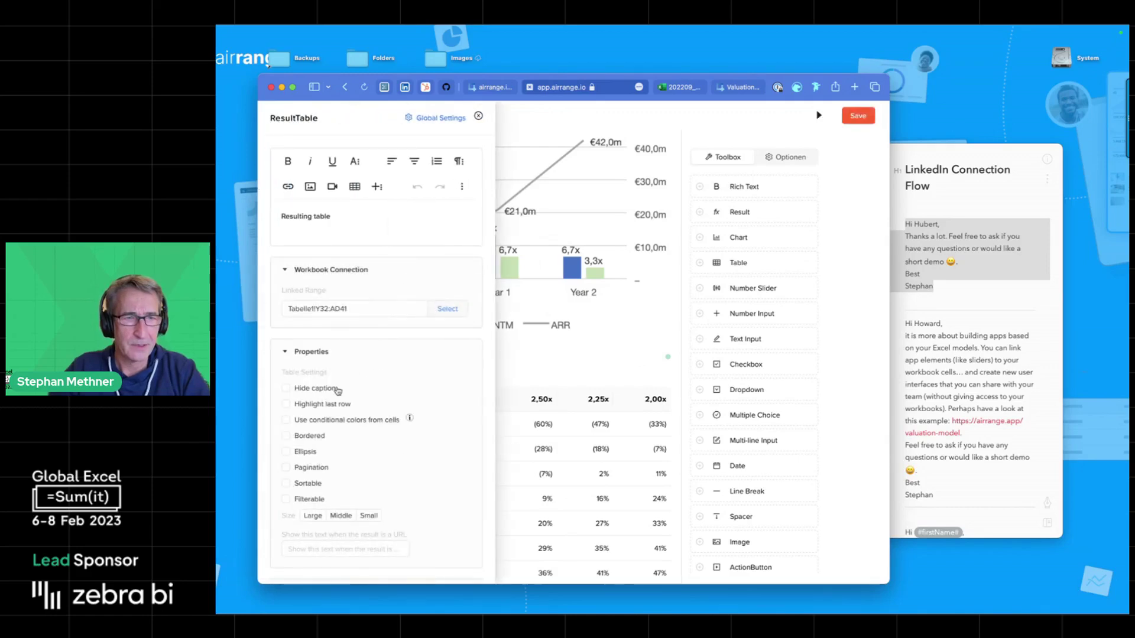
scroll(334, 393, down, 1)
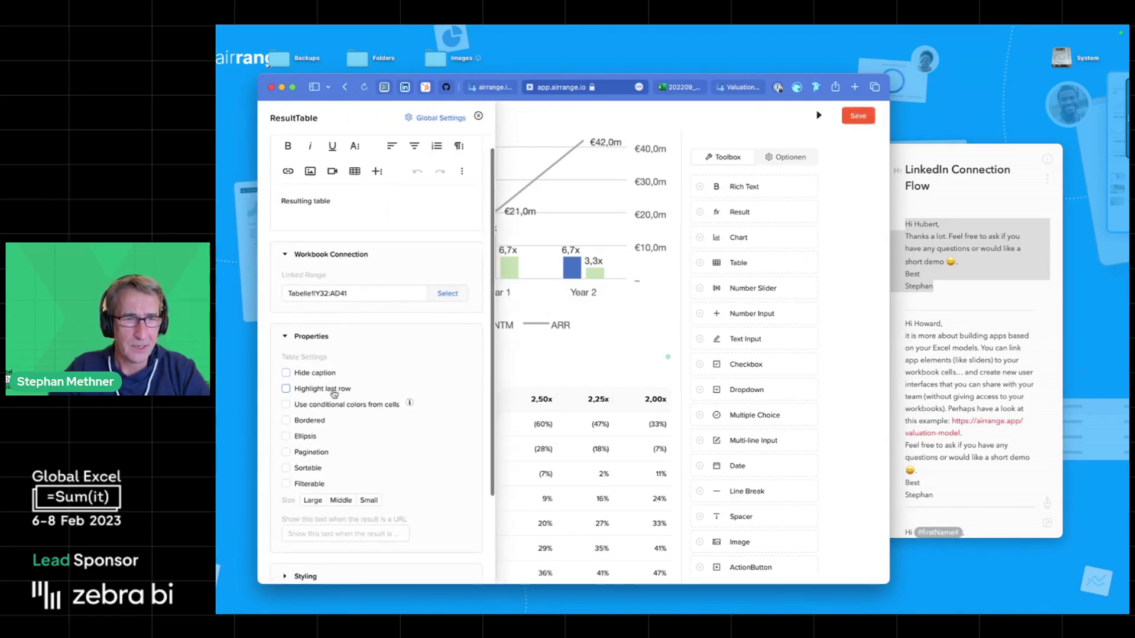
click(287, 405)
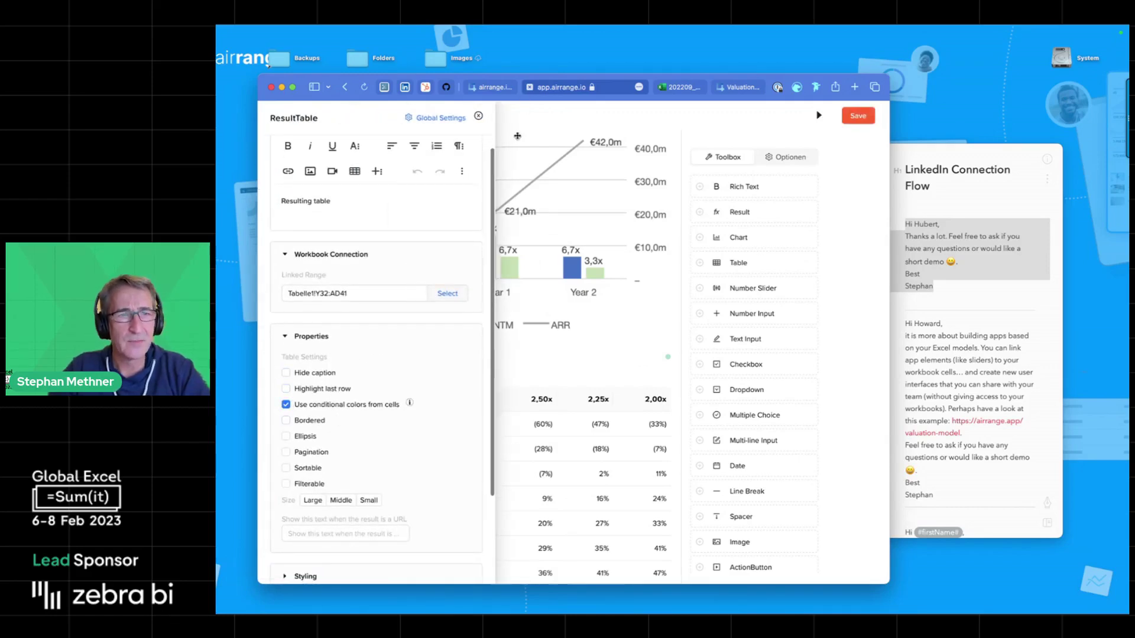
click(478, 116)
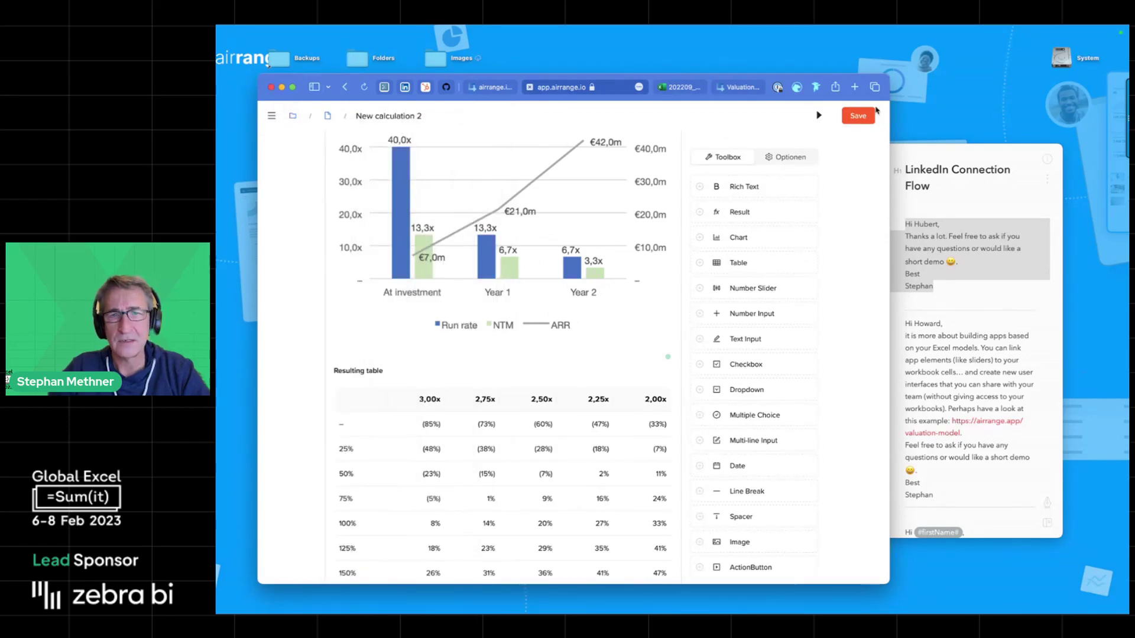
- Save and run the app, widen the browser window slightly, and check the colors of the resulting table
click(858, 116)
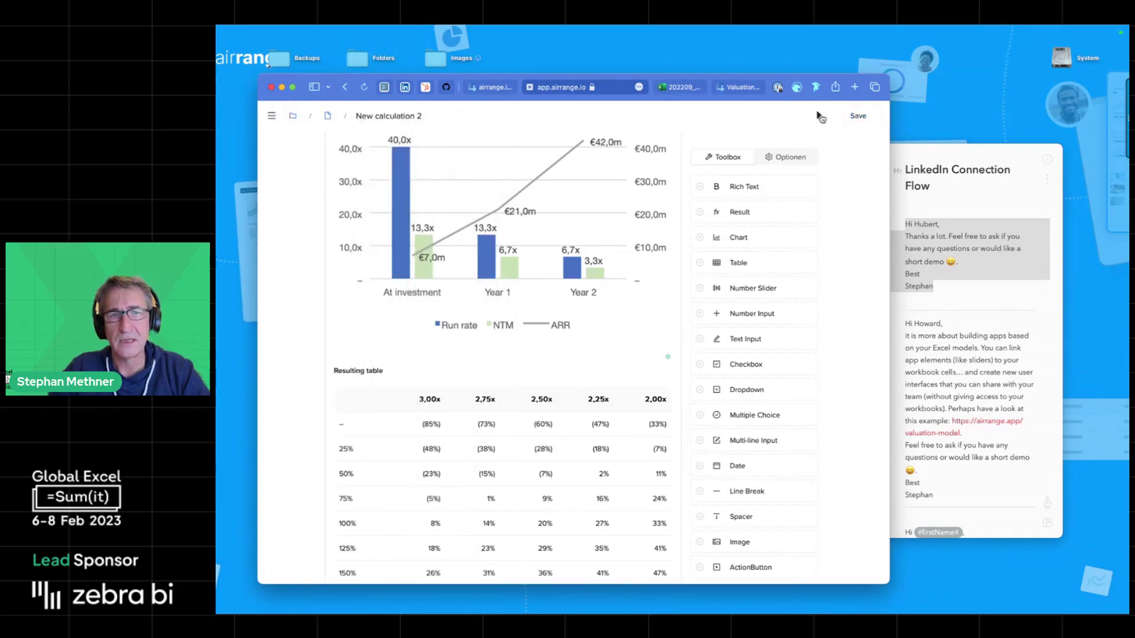
click(820, 117)
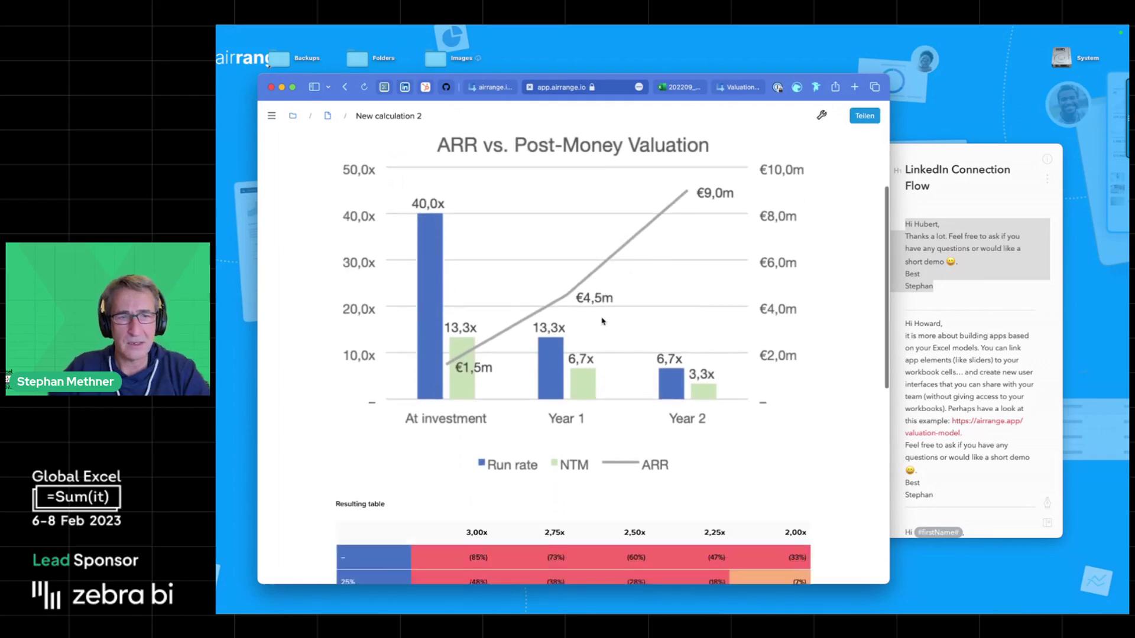
scroll(603, 321, down, 5)
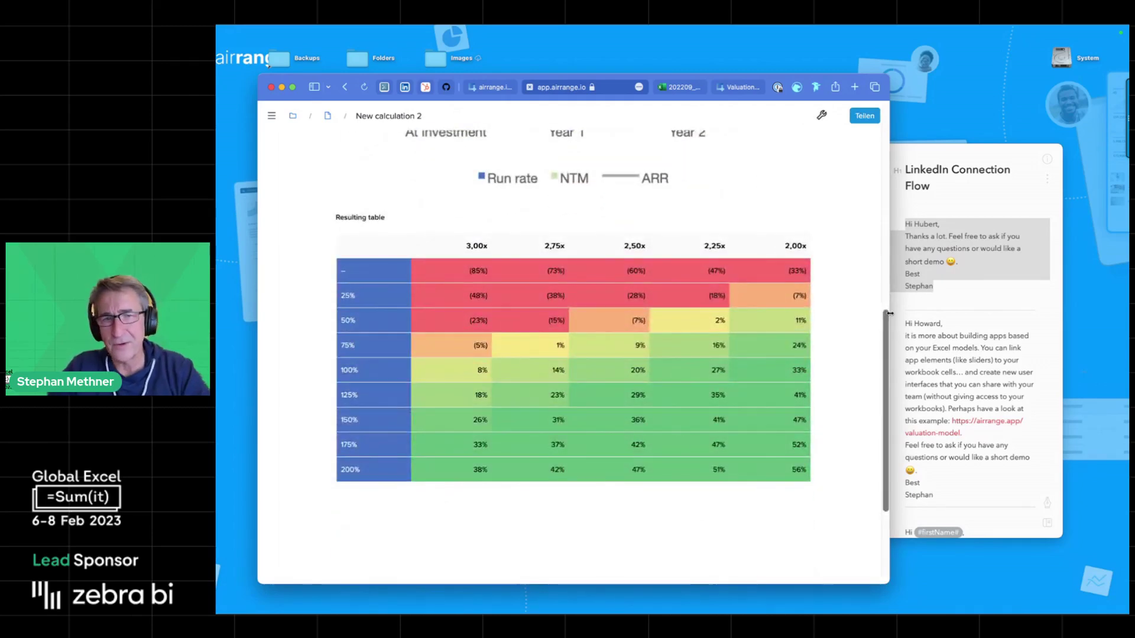
drag(890, 313, 907, 337)
scroll(670, 342, up, 10)
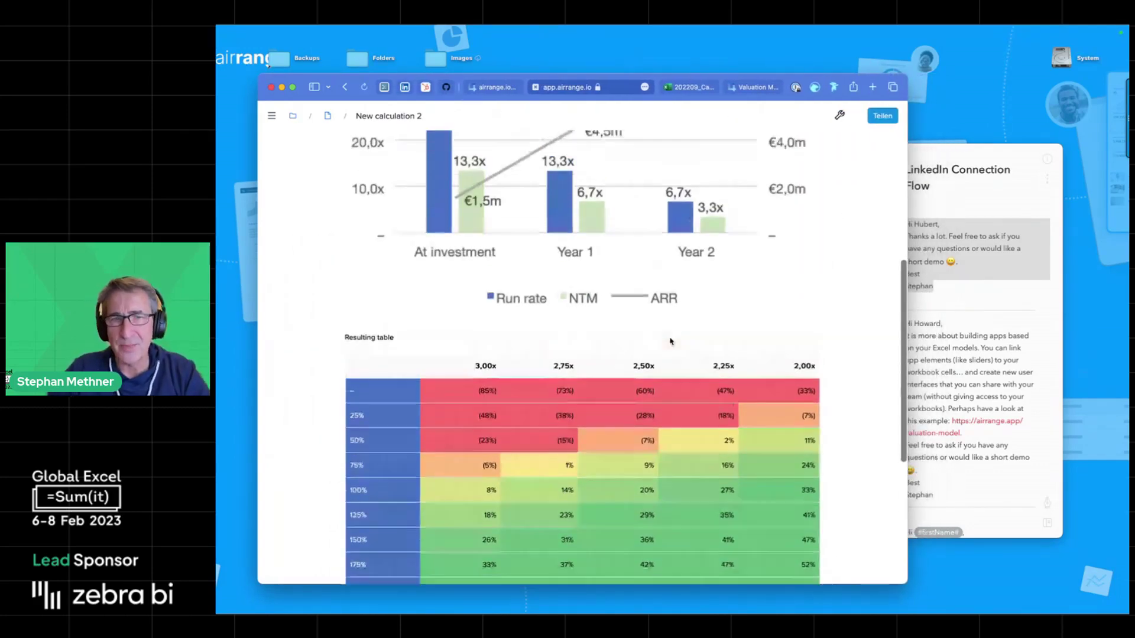
scroll(671, 341, up, 2)
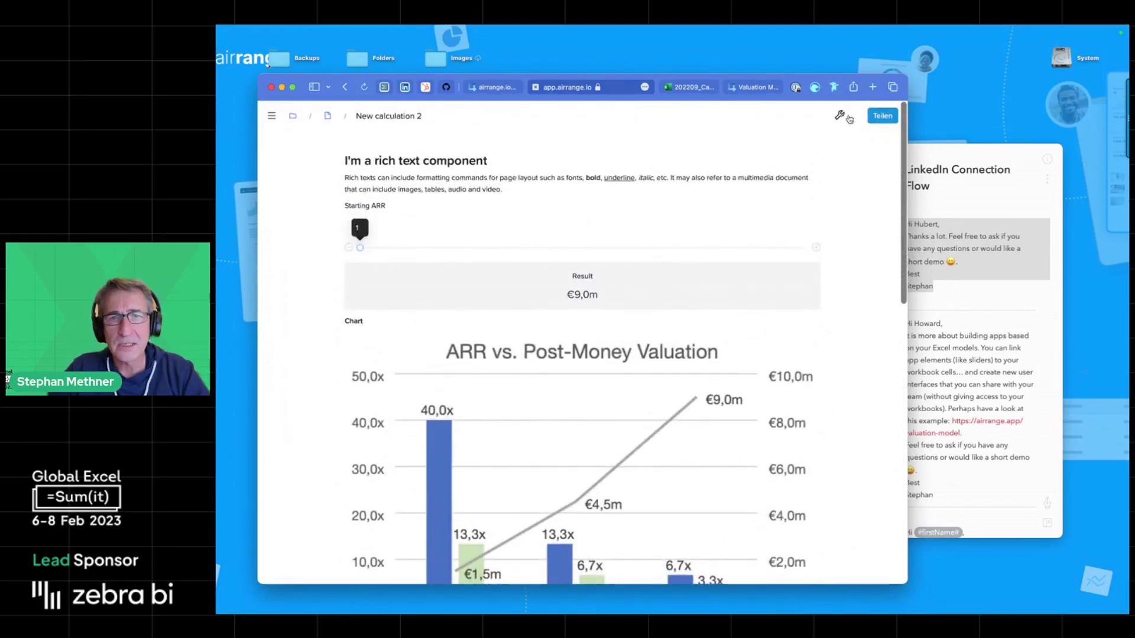
- Try the app's sharing options with link expiry date 2023-02-13 and Public access, and close them without getting a link
click(880, 116)
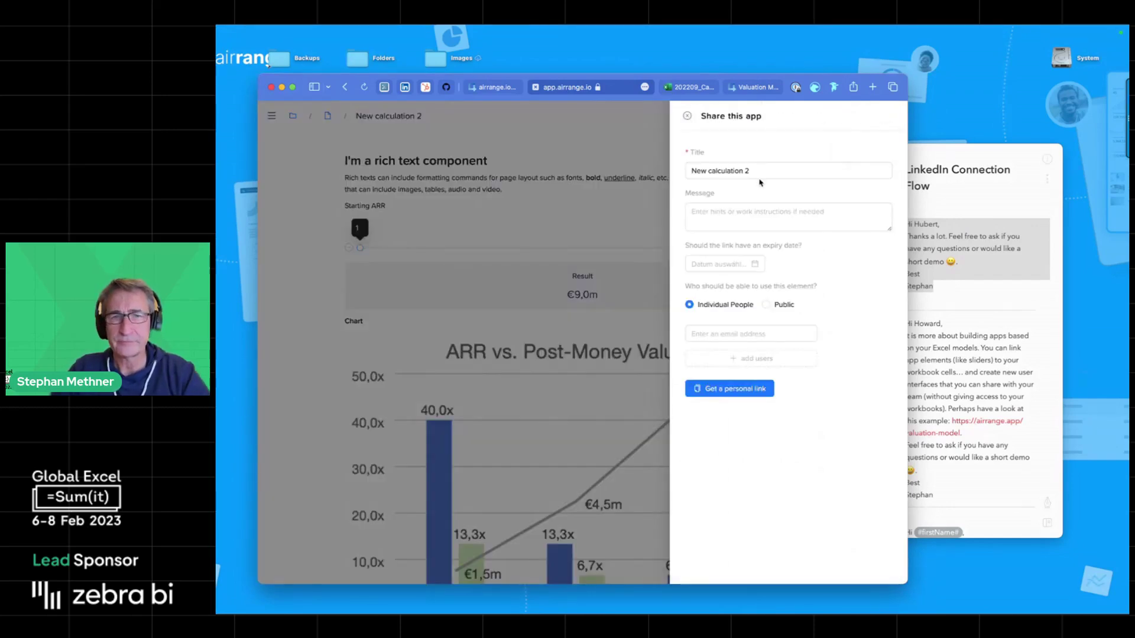
click(717, 265)
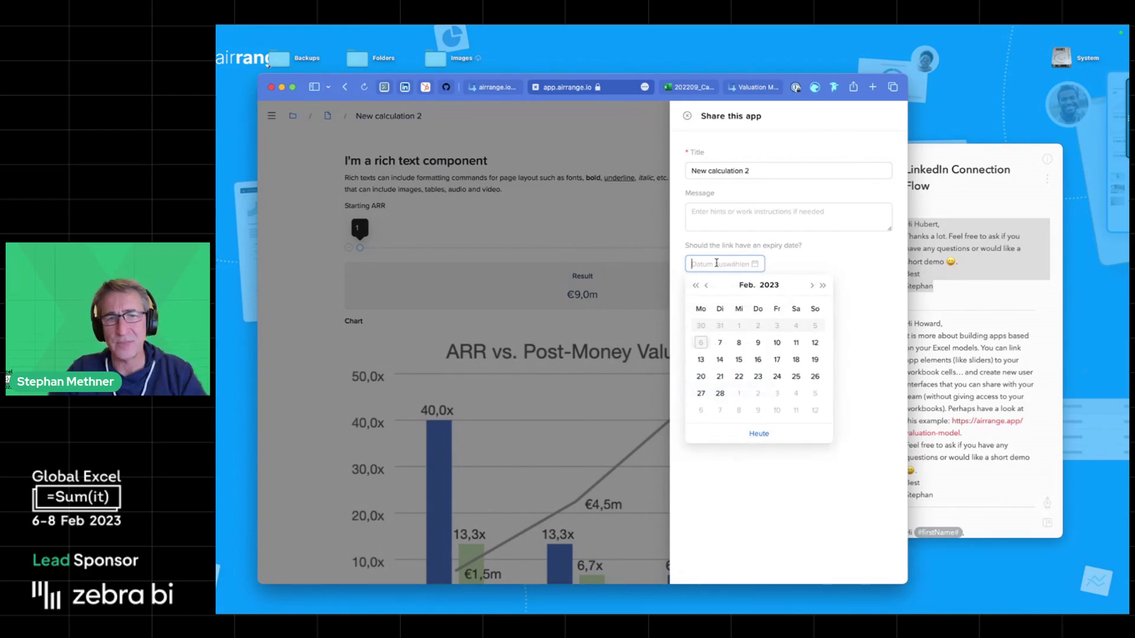
click(701, 360)
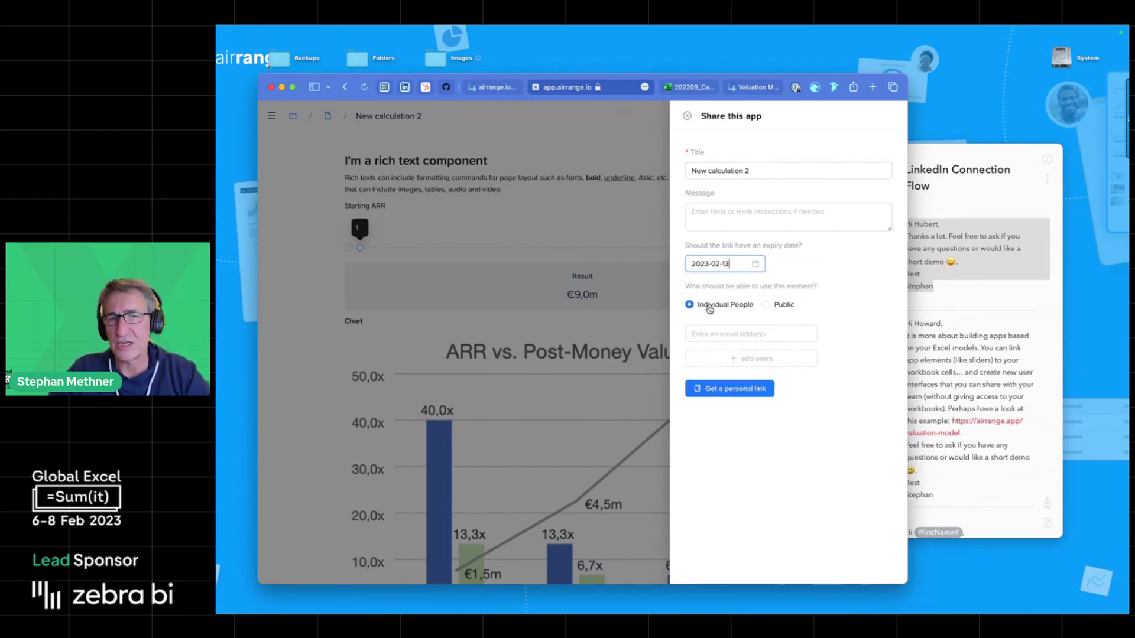
click(766, 304)
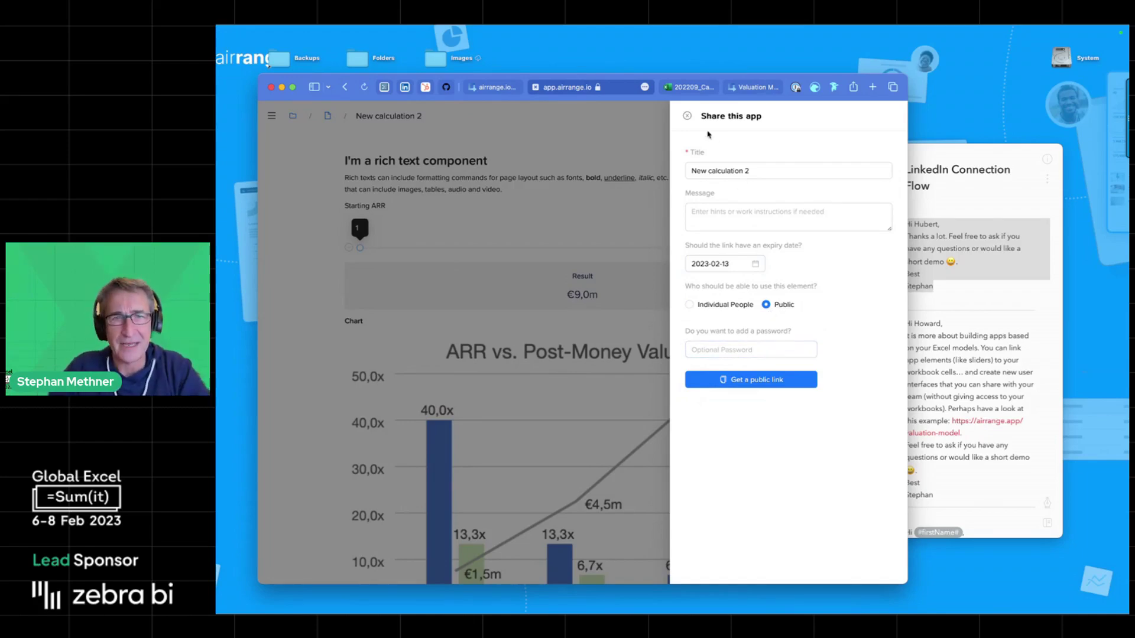
click(687, 116)
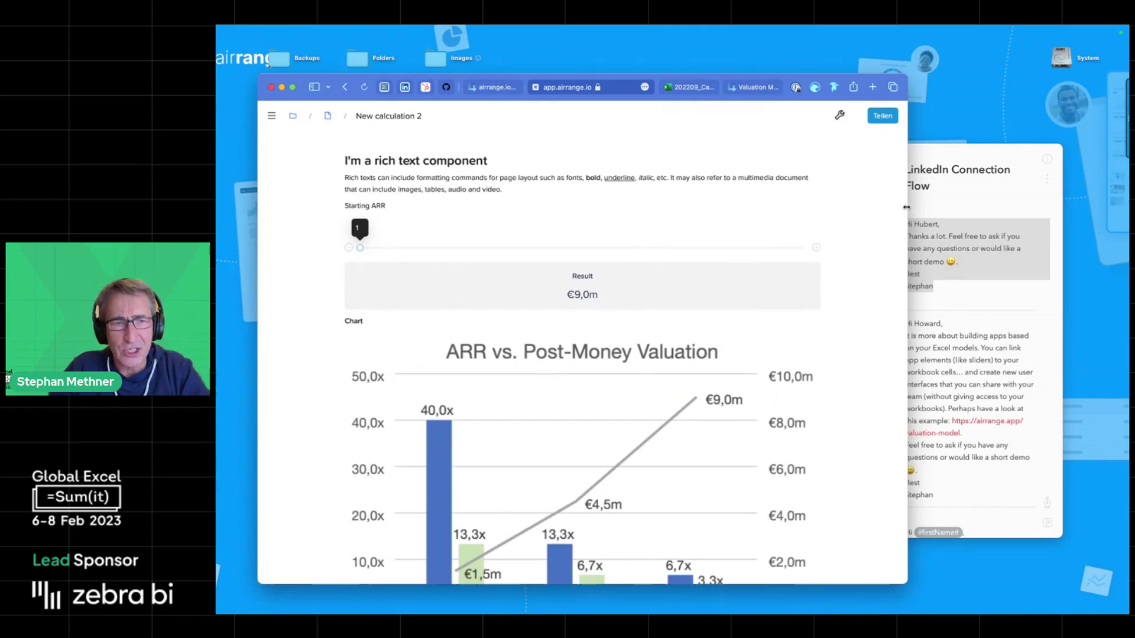
- Narrow the browser window slightly, go back to the workbook, and delete the New calculation 2 app from its app list
drag(906, 207, 874, 213)
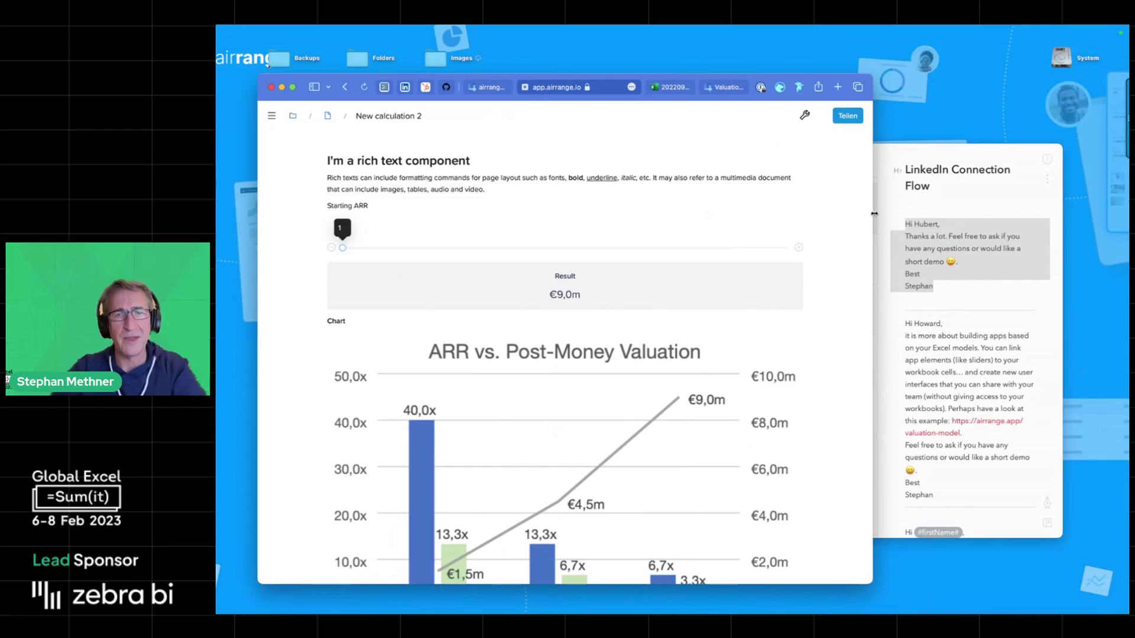
click(336, 119)
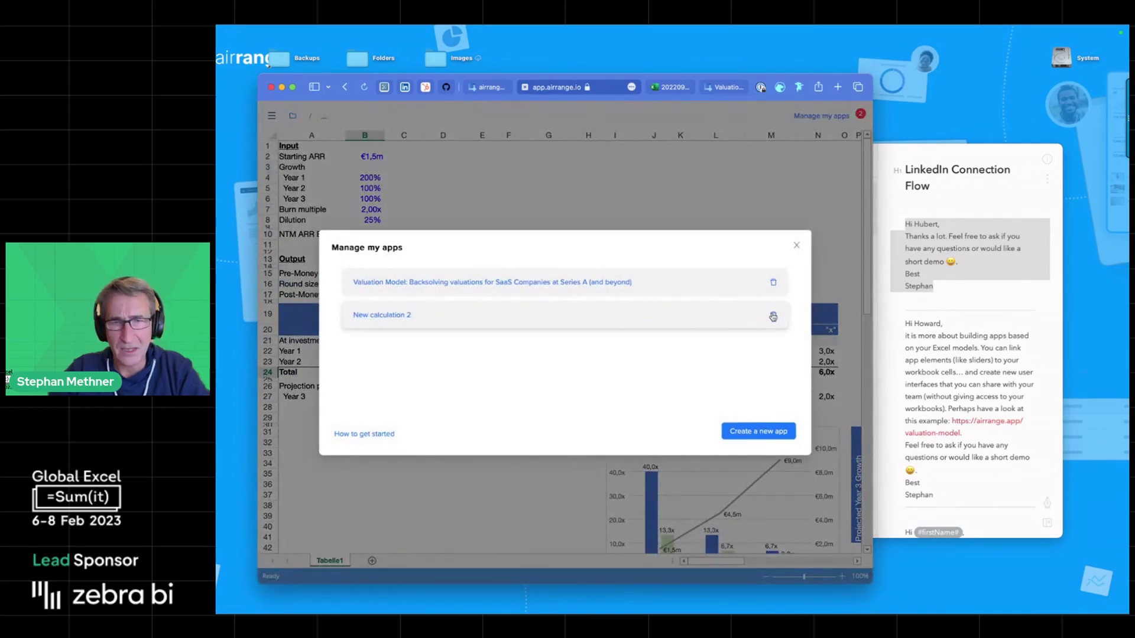
click(773, 316)
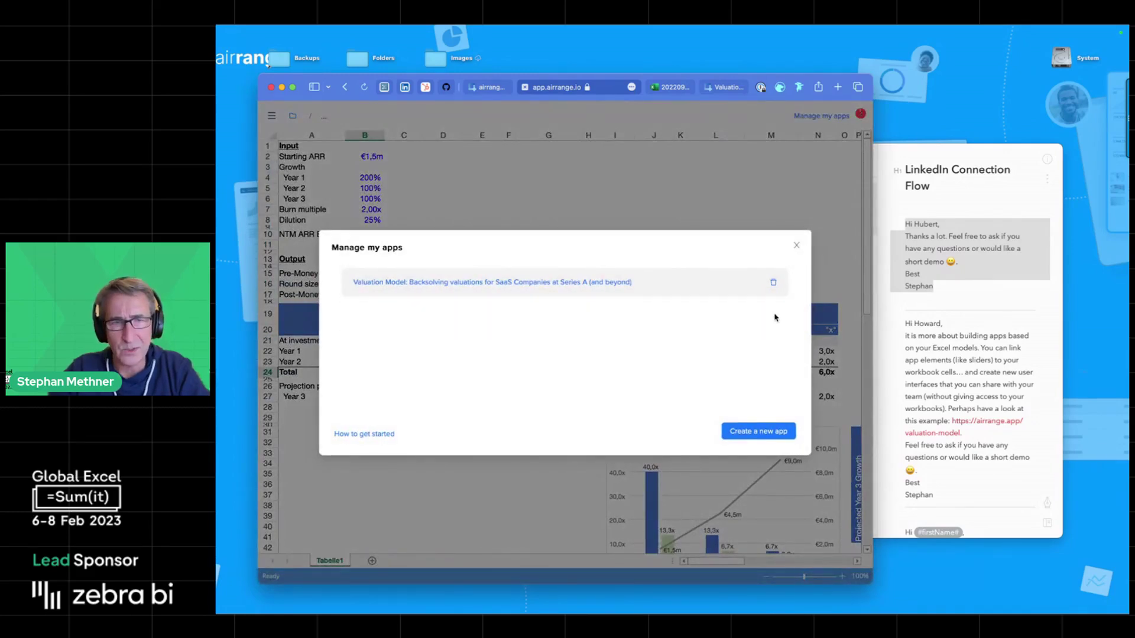
- Open the Valuation Model: Backsolving valuations for SaaS Companies app and review its inputs, chart, sensitivity tables and print option
click(396, 283)
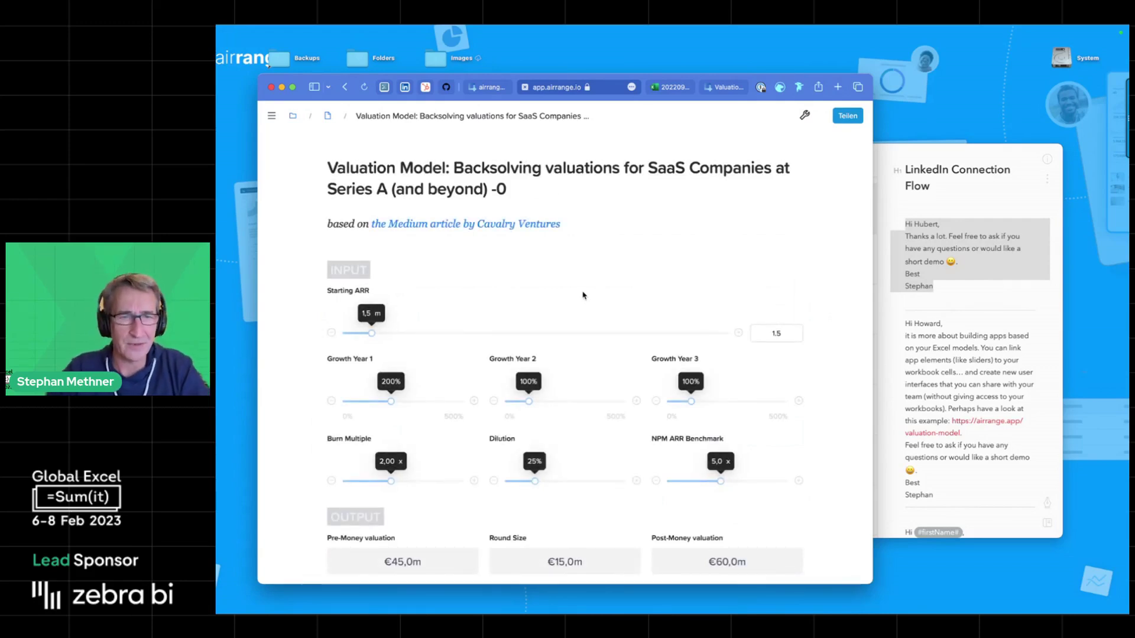
scroll(583, 294, down, 10)
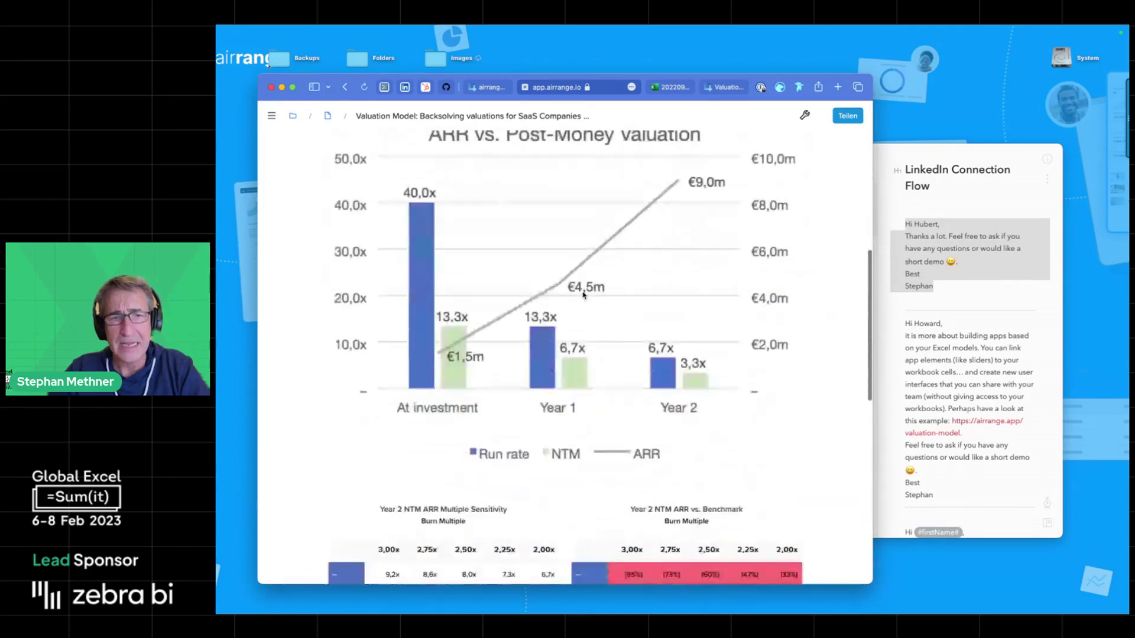
scroll(583, 295, down, 5)
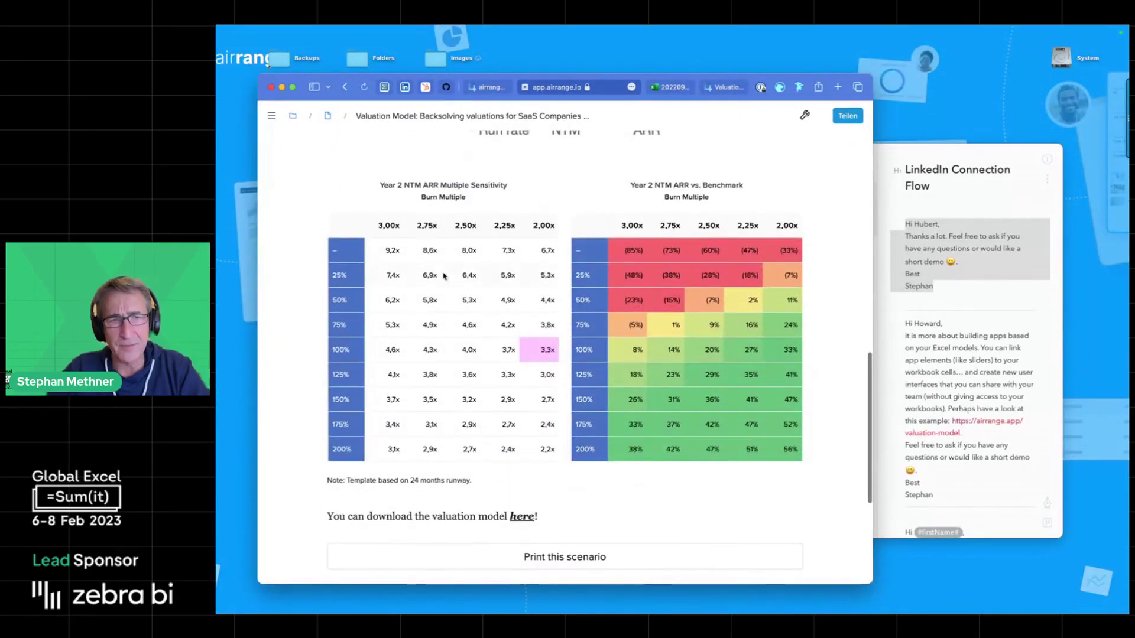
scroll(444, 276, down, 2)
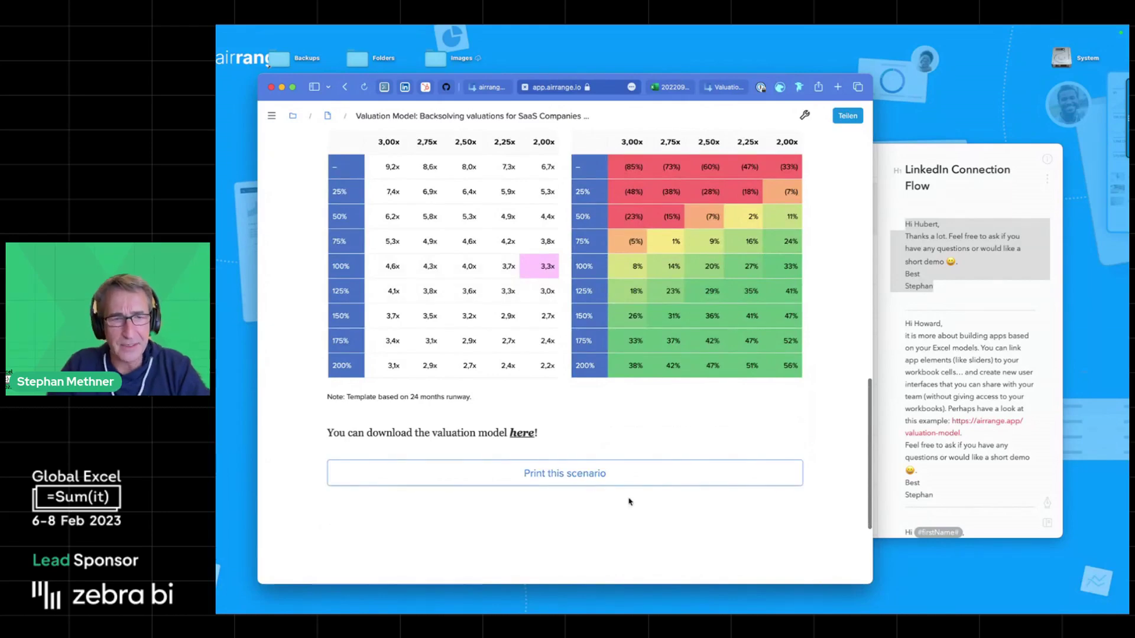
scroll(630, 500, up, 1)
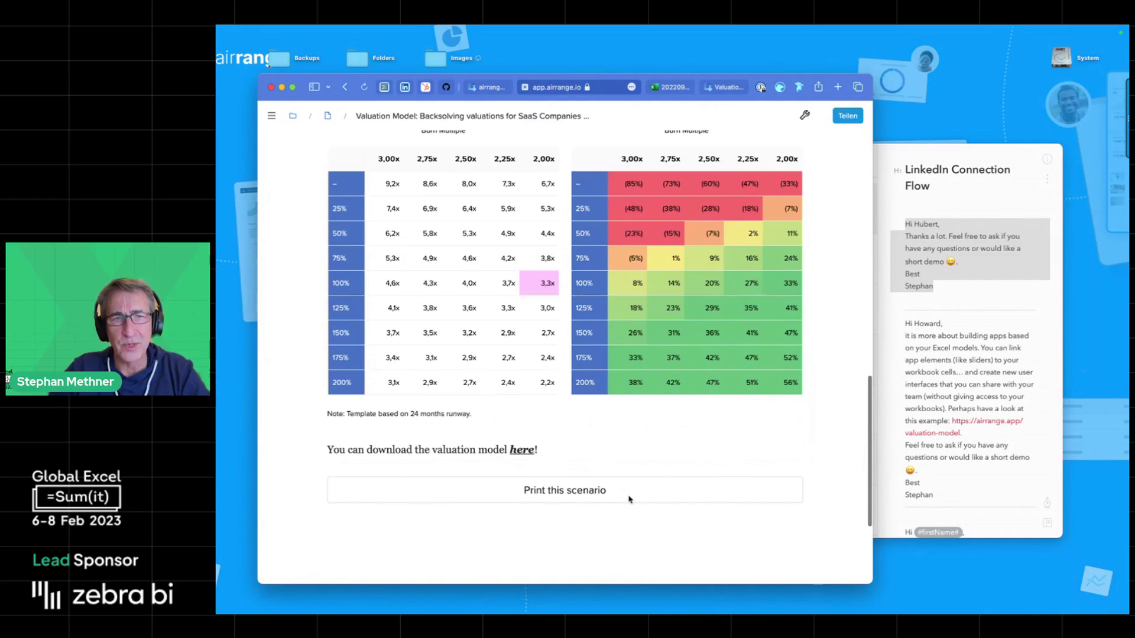
- Put the valuation app in edit mode and examine the three-column row's layout settings for normal and small screens
click(805, 116)
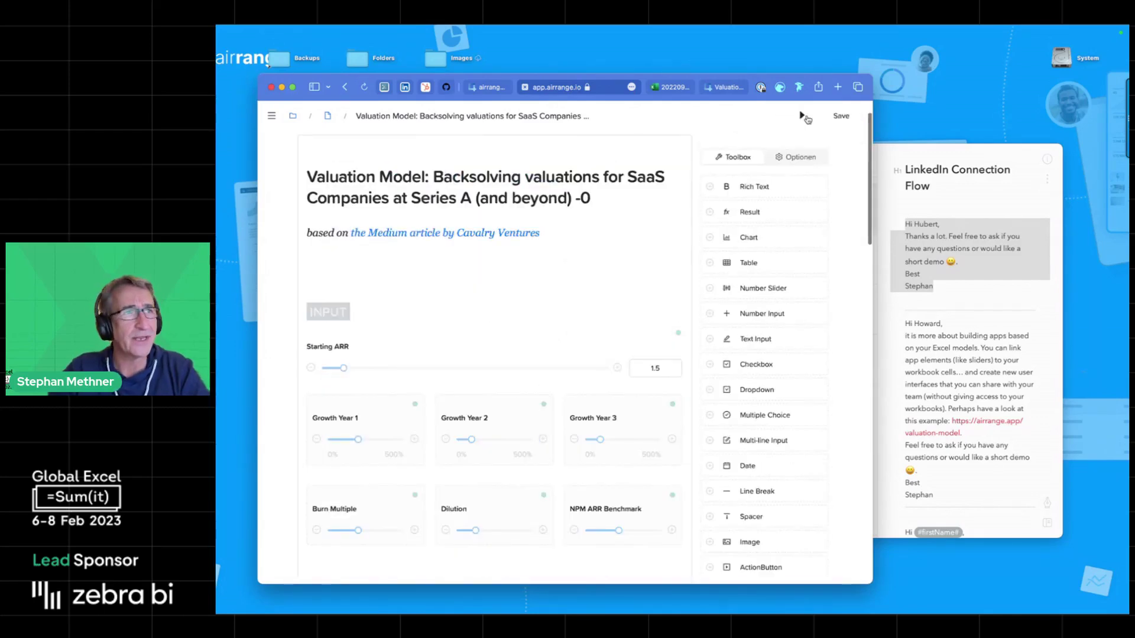
scroll(603, 253, down, 1)
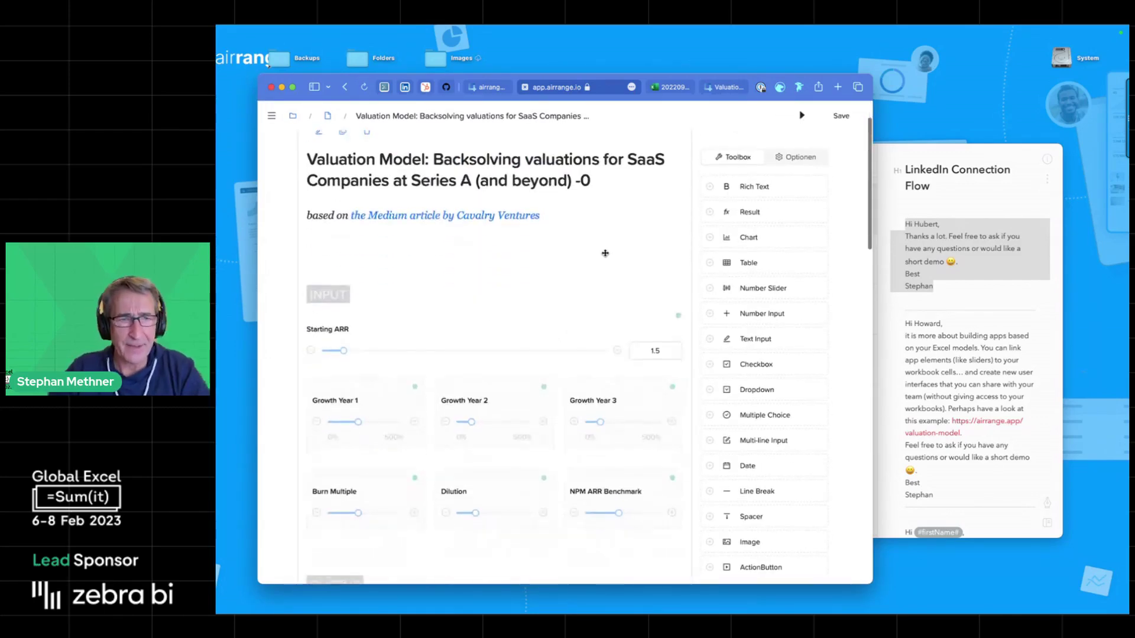
mouse_move(456, 357)
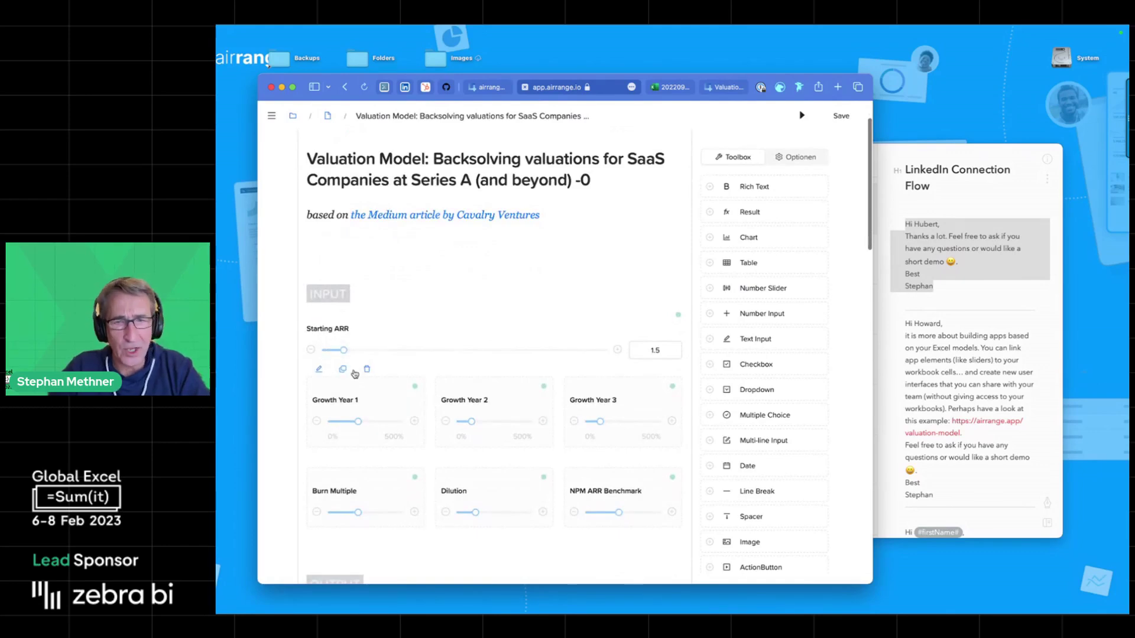
scroll(819, 384, down, 5)
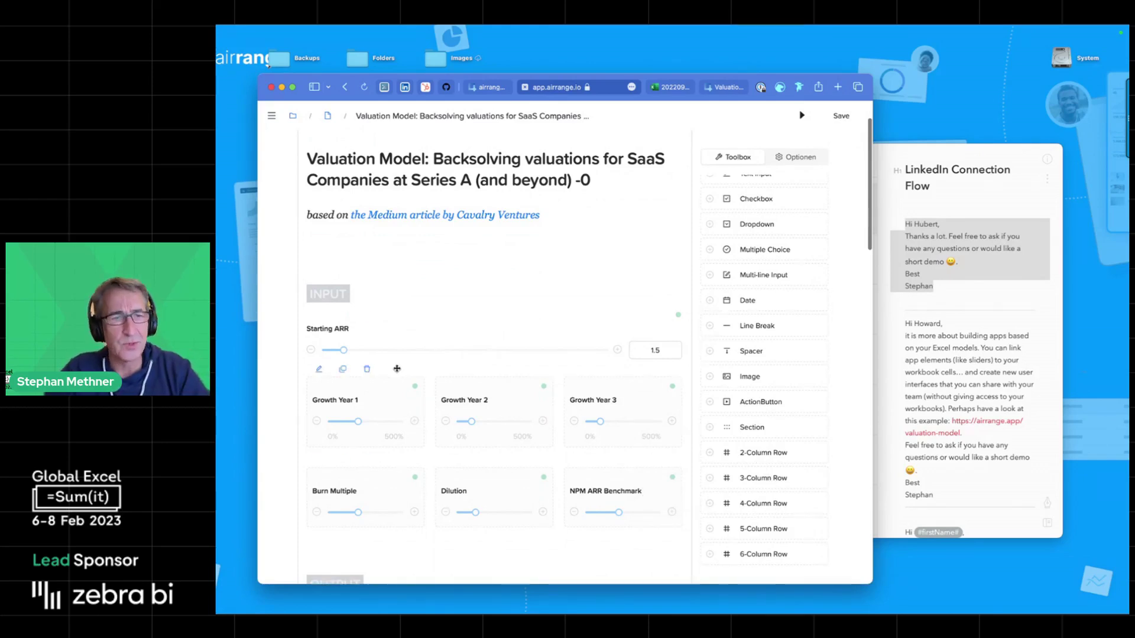
click(318, 369)
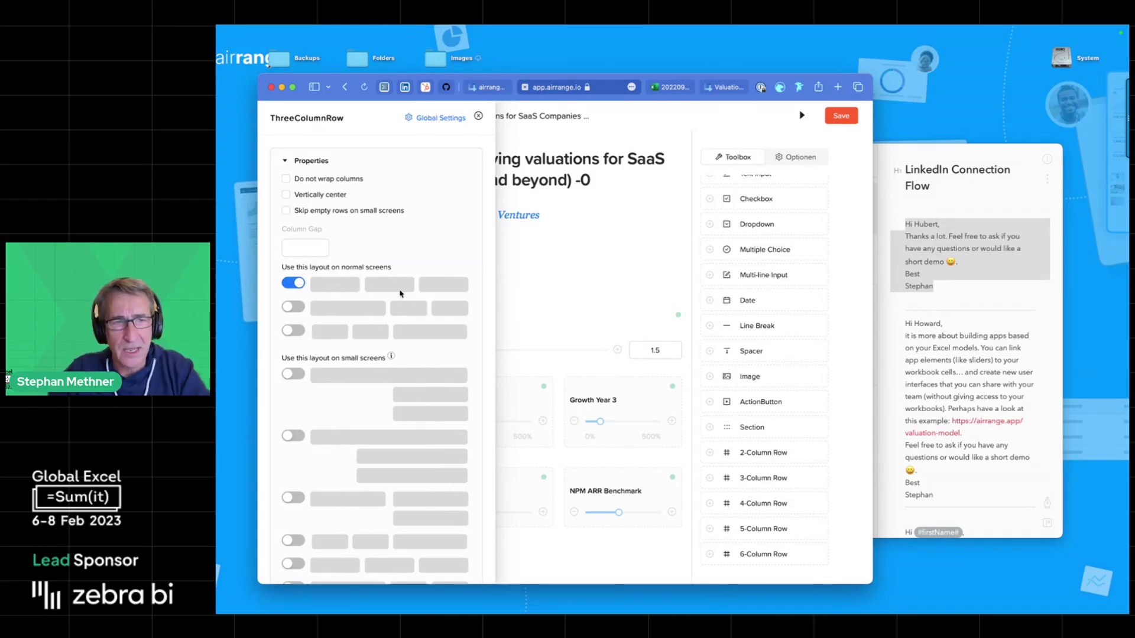
scroll(385, 282, down, 5)
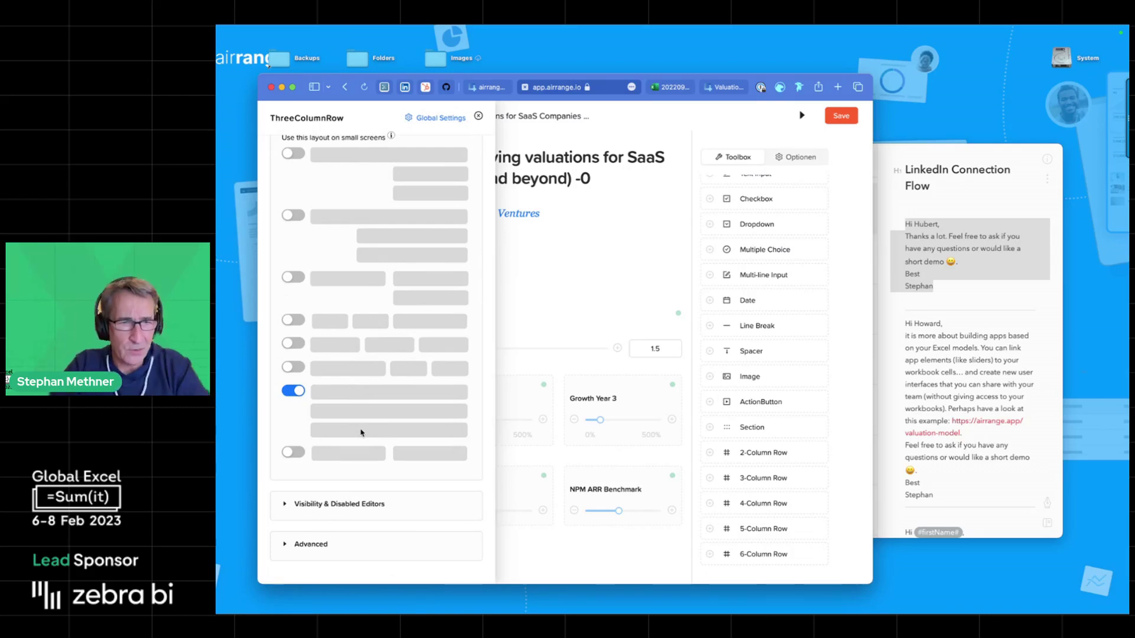
click(479, 117)
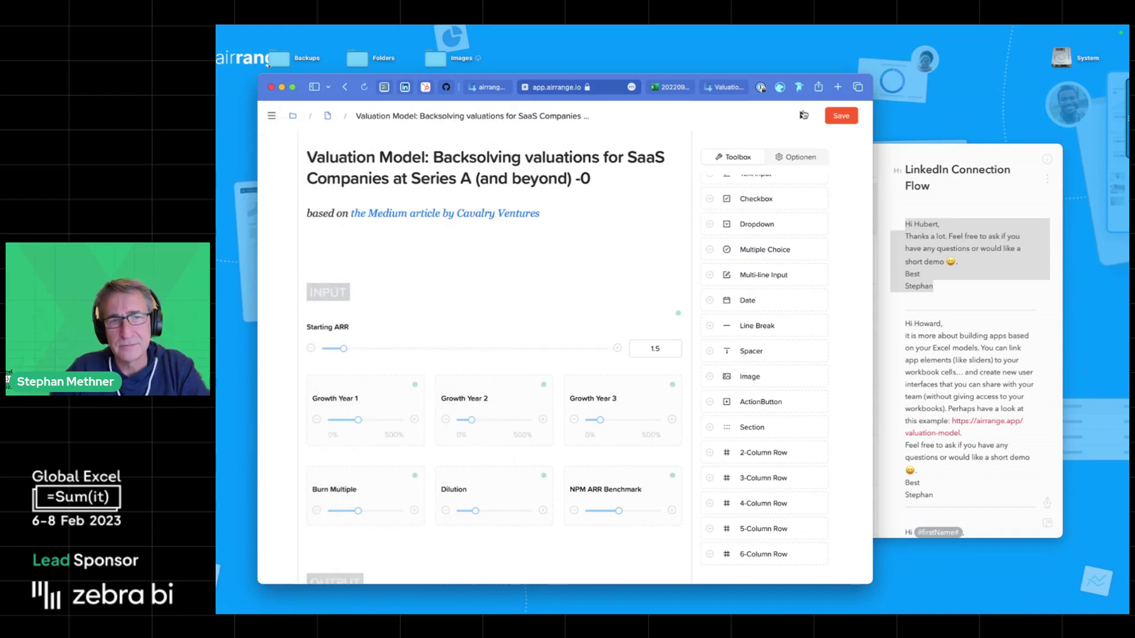
- Run the valuation app and shrink the browser window to phone width to check the slider layout, and widen it again
click(804, 115)
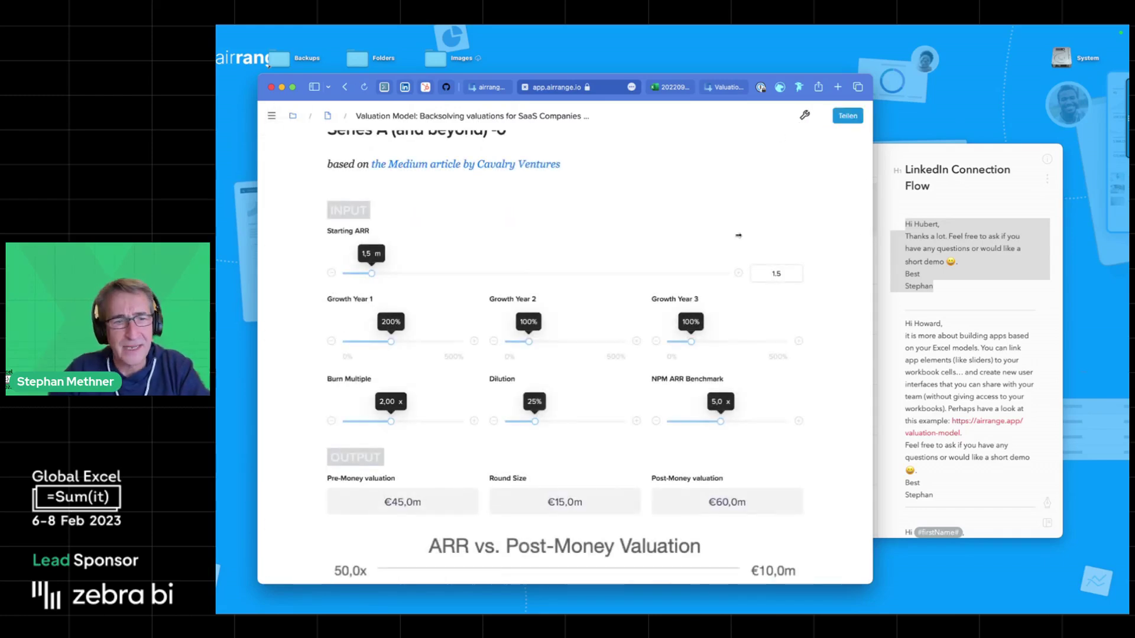
drag(872, 235, 446, 242)
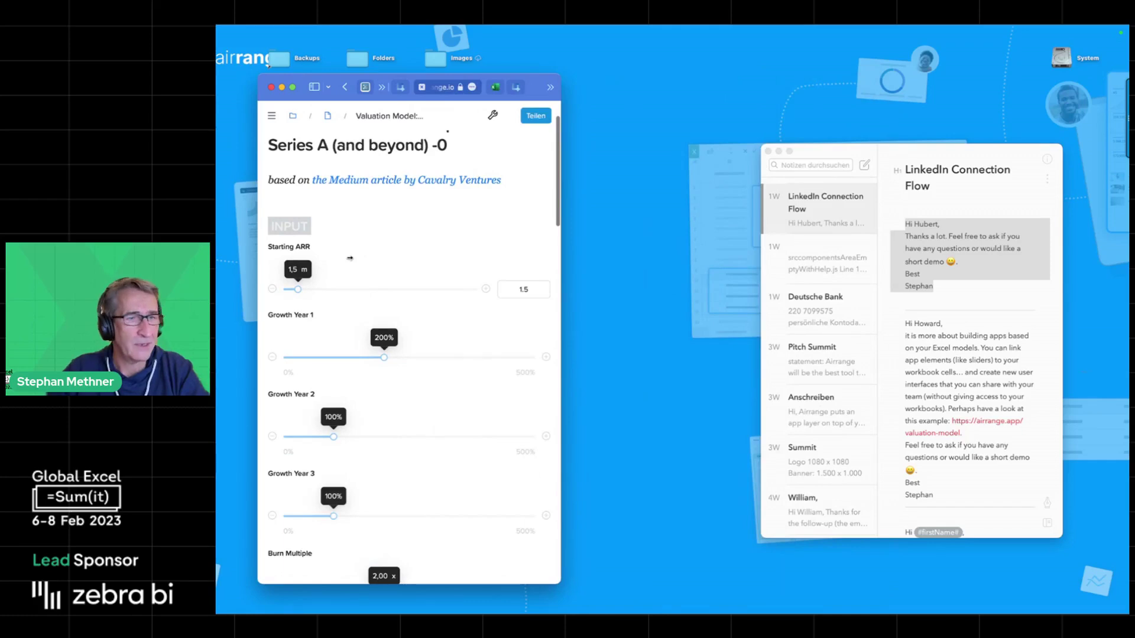
drag(583, 257, 903, 255)
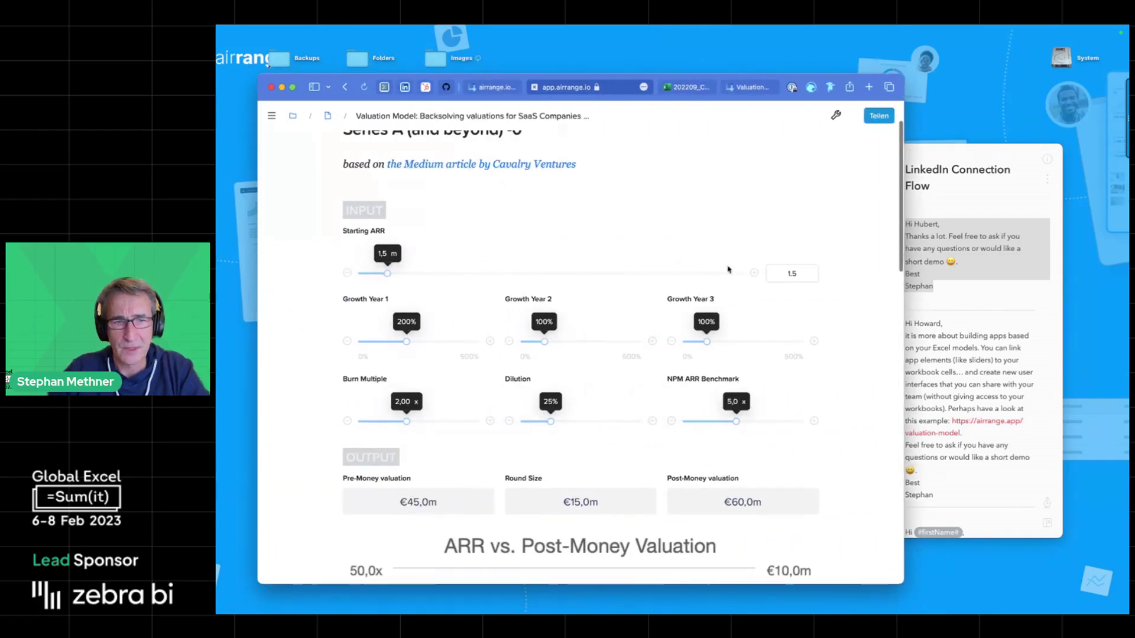
- Narrow the browser window to phone width at the two Year 2 NTM ARR tables and check how they stack
scroll(620, 339, down, 8)
scroll(620, 339, down, 3)
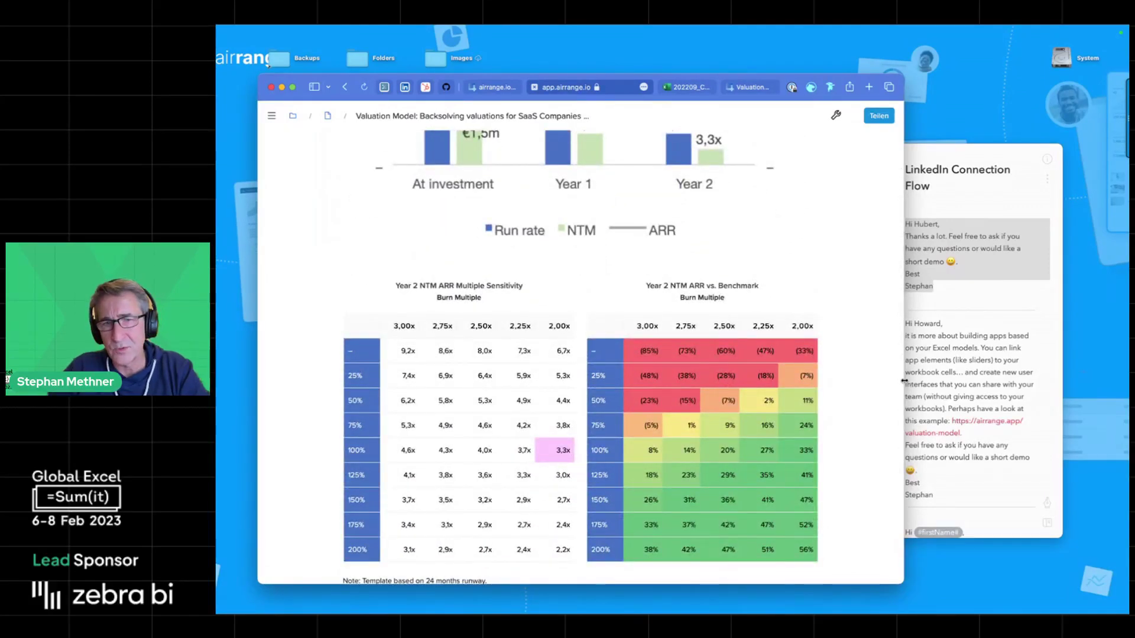
drag(904, 383, 457, 384)
scroll(441, 385, down, 10)
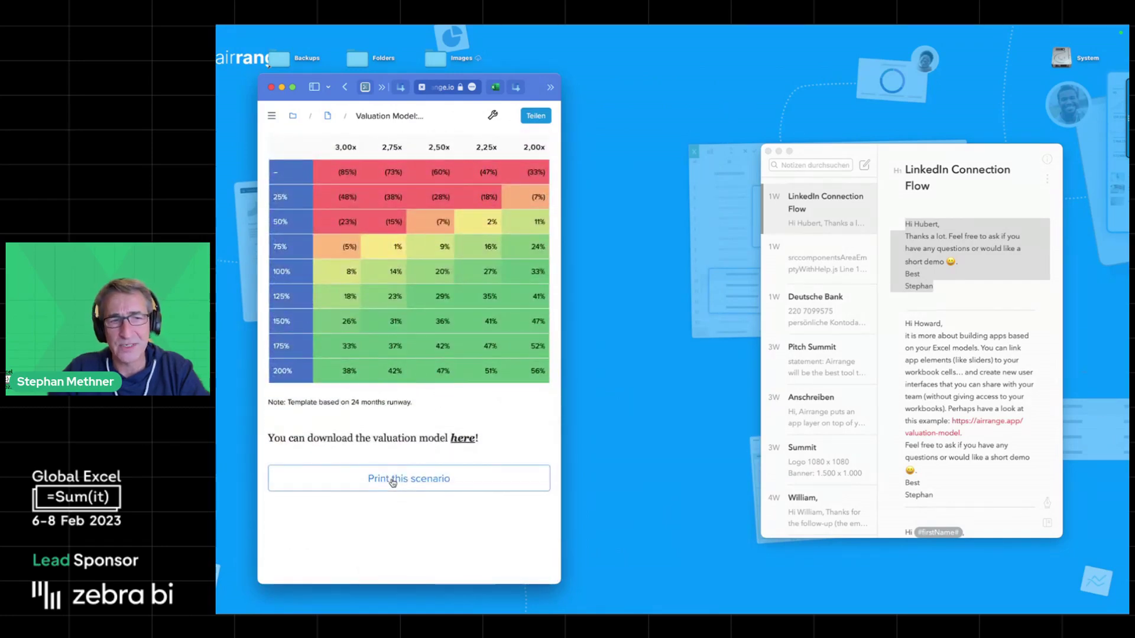
- Put the valuation app in edit mode in a widened browser window and open the Print this scenario button's settings
click(492, 115)
drag(561, 172, 1008, 171)
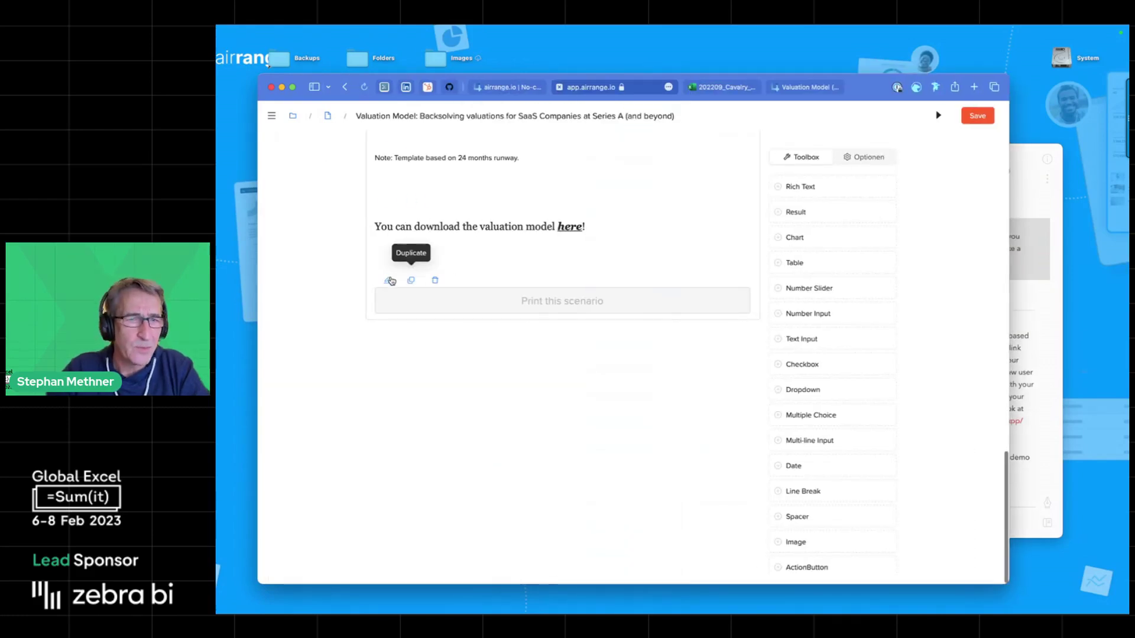
click(387, 279)
scroll(318, 273, down, 8)
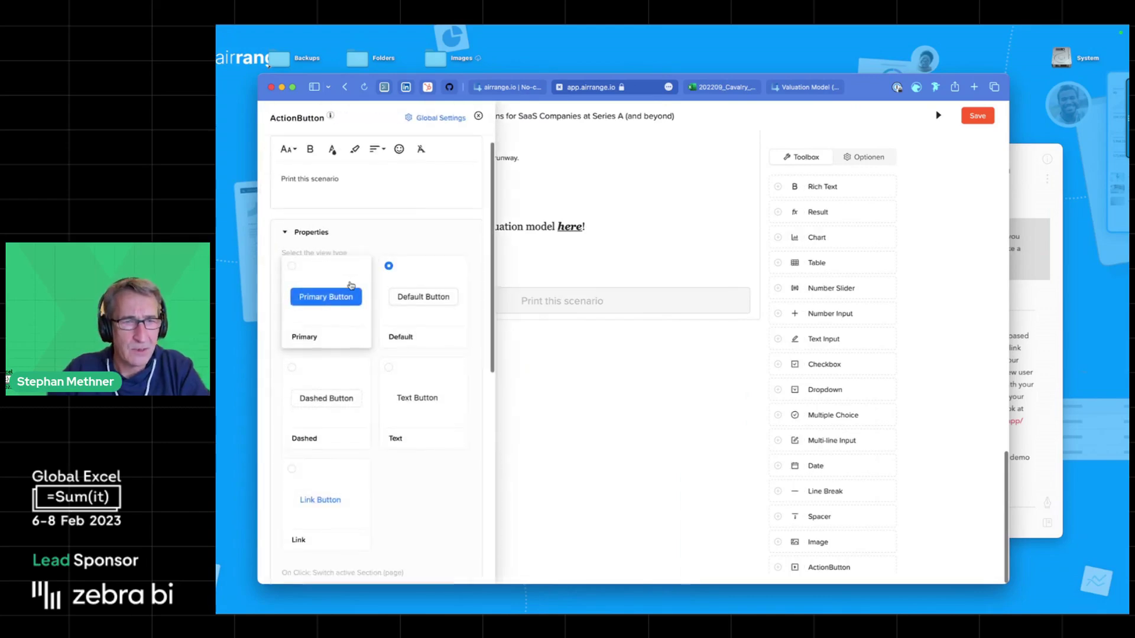
scroll(350, 285, up, 1)
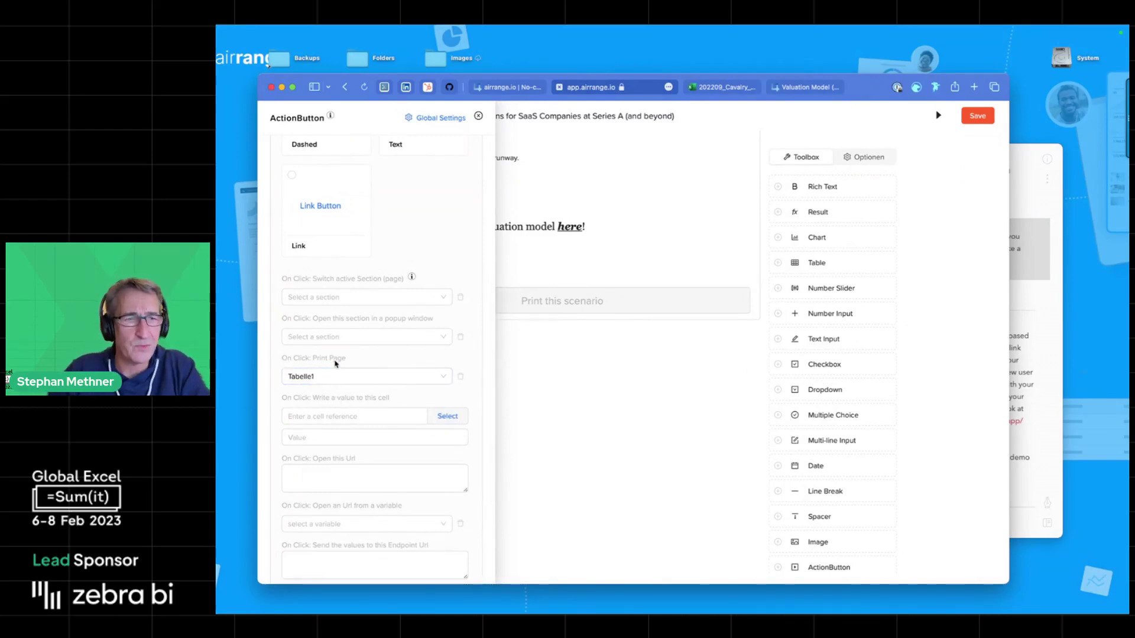
- Set the button's on-click Print Page action to Tabelle1, close its settings and save the app
click(304, 380)
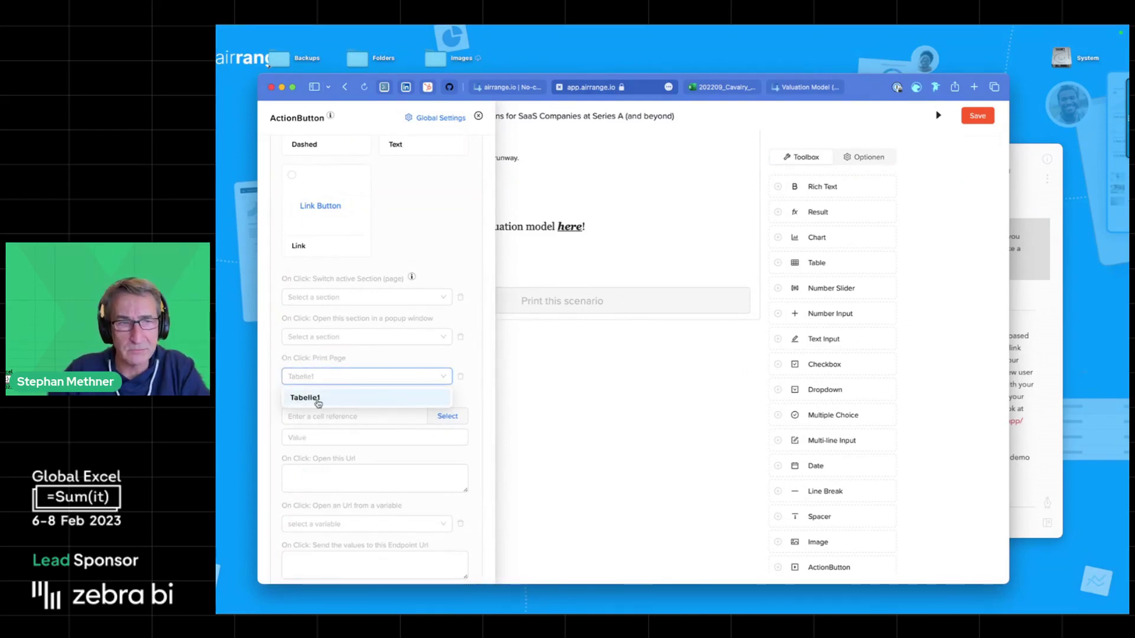
click(315, 402)
scroll(471, 260, up, 5)
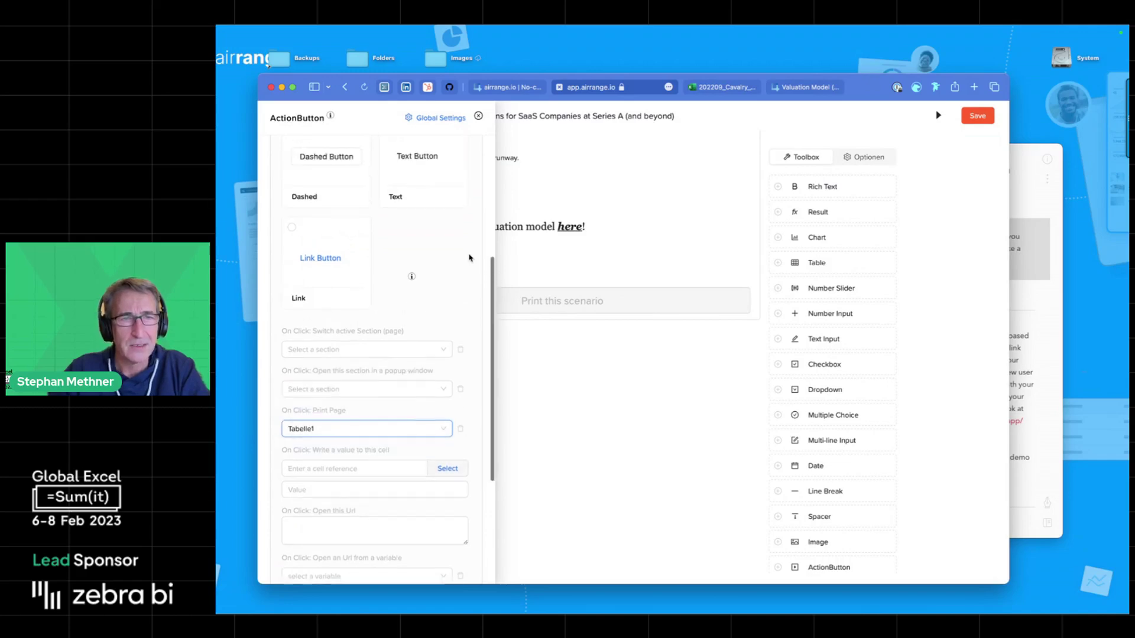
click(478, 116)
click(978, 116)
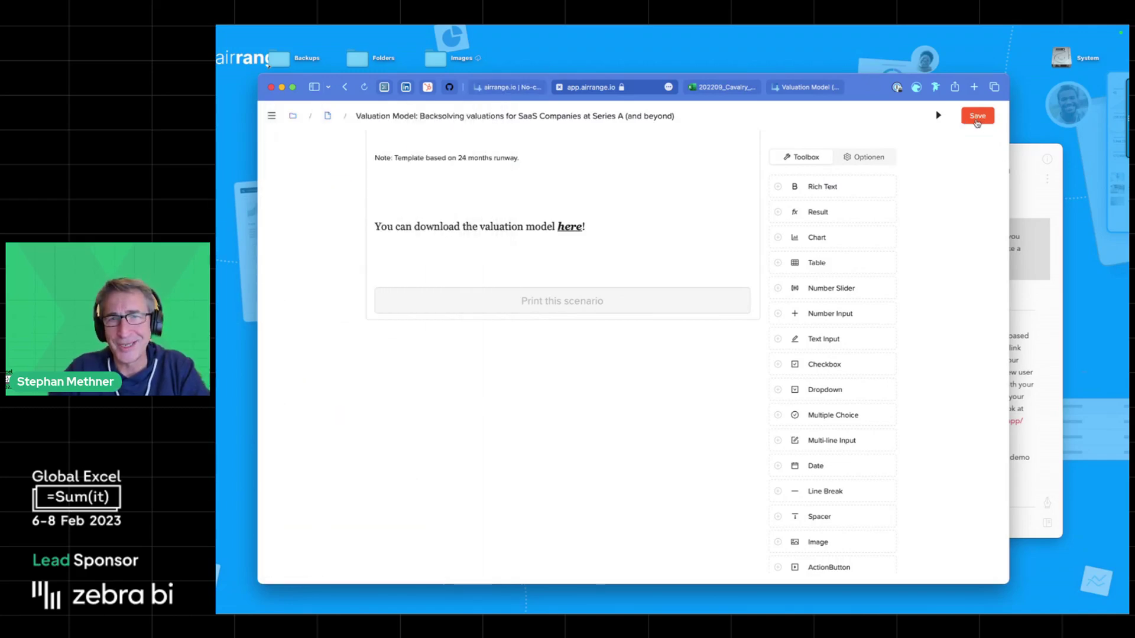
- Print the current scenario from the running app, check the generated print page and return to the app
scroll(545, 428, down, 10)
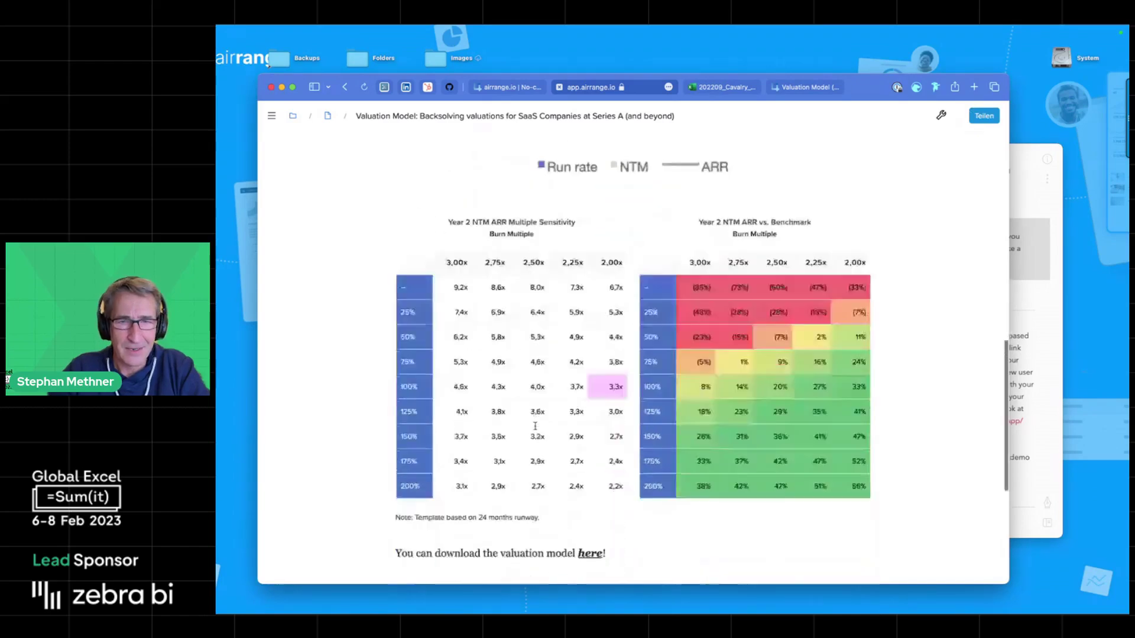
click(658, 417)
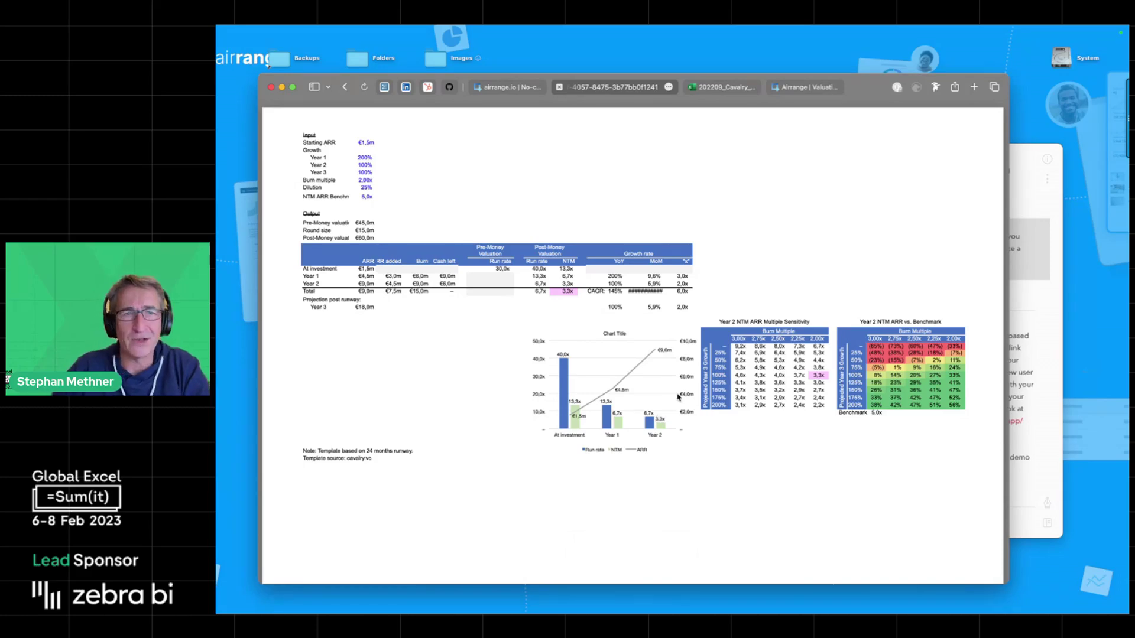
click(345, 87)
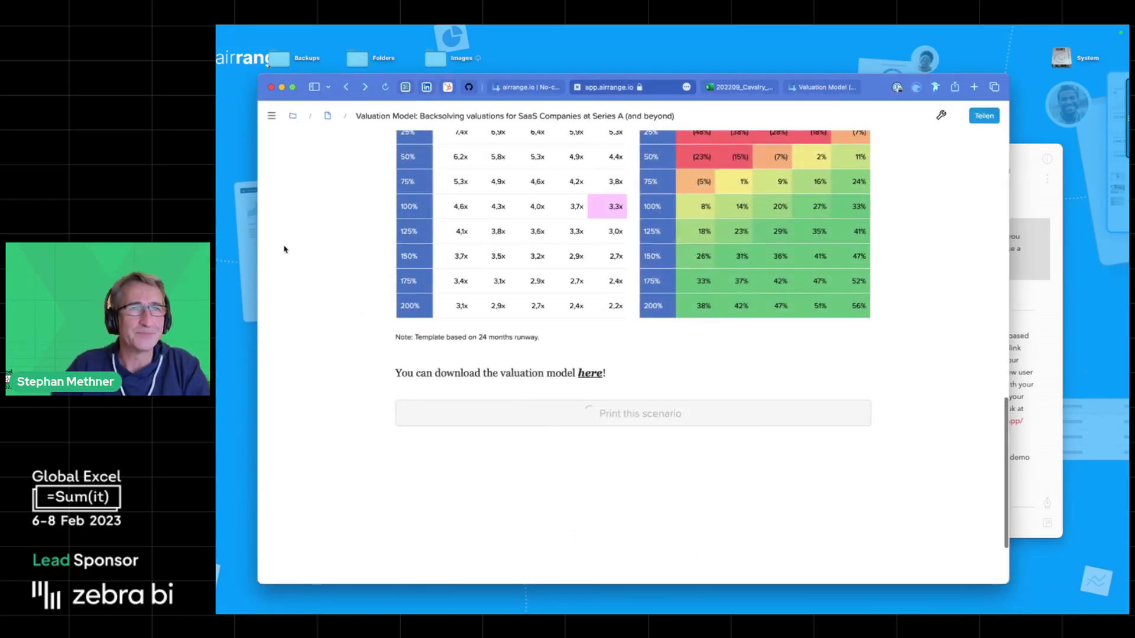
- Share the valuation app as Public and generate a public link without a password
scroll(632, 271, up, 10)
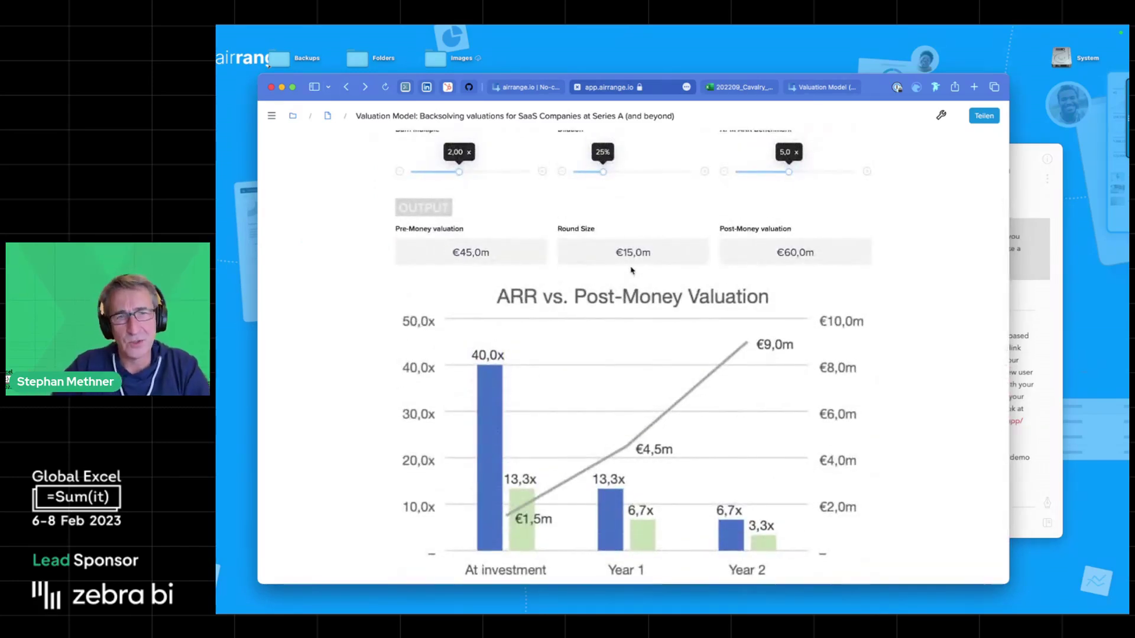
scroll(681, 225, up, 5)
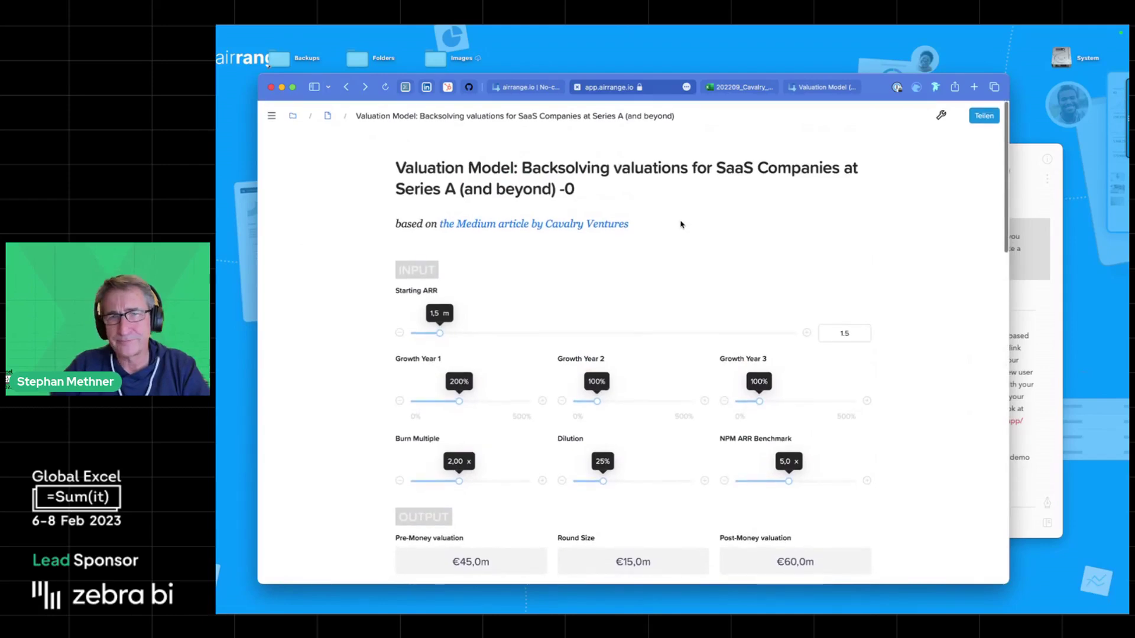
click(984, 116)
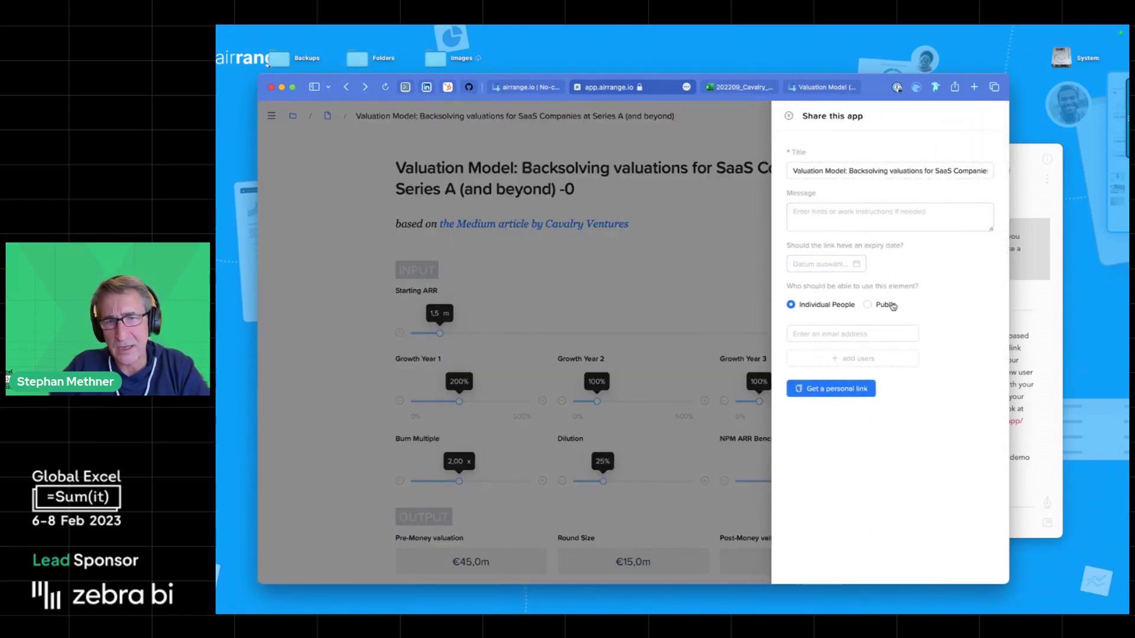
click(887, 304)
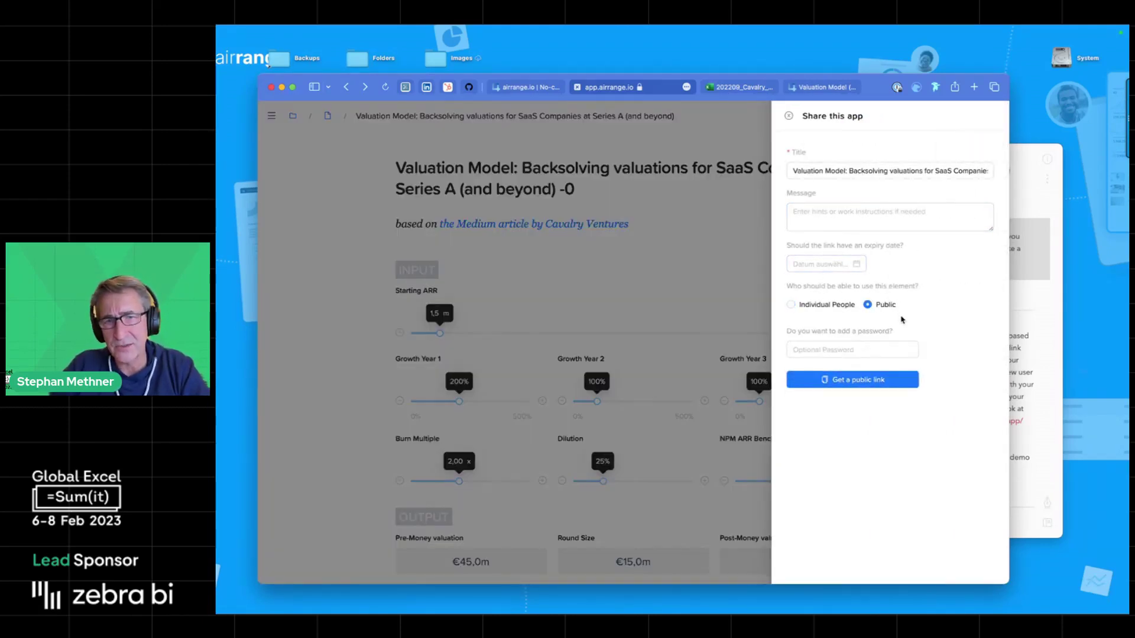
click(855, 380)
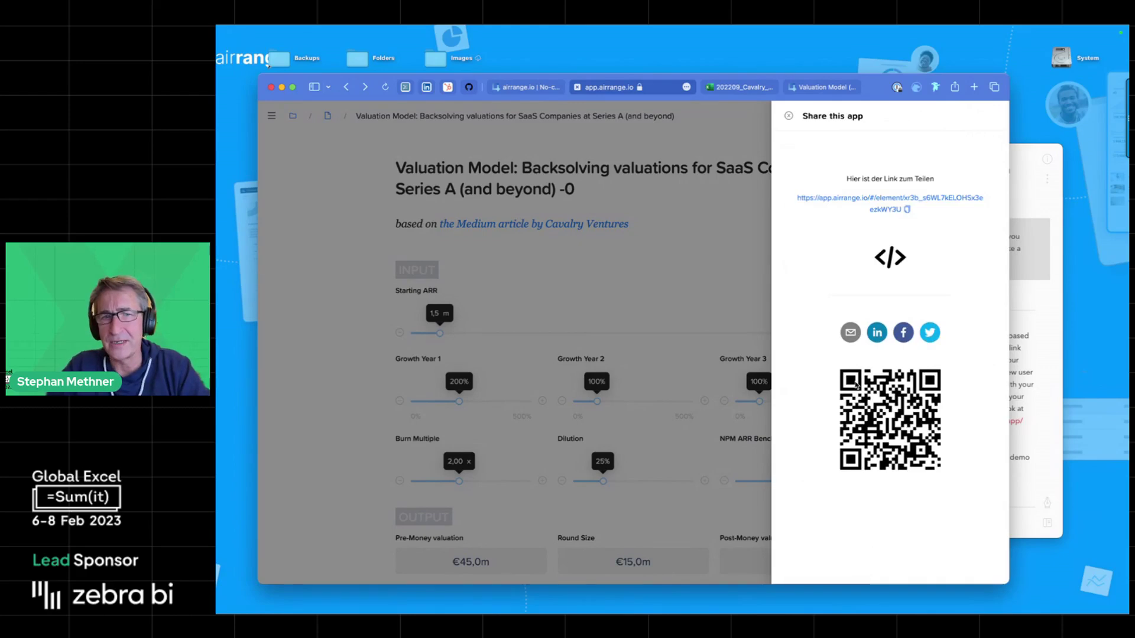
- Copy the public link, reveal the iframe embed code and close the sharing settings
click(906, 209)
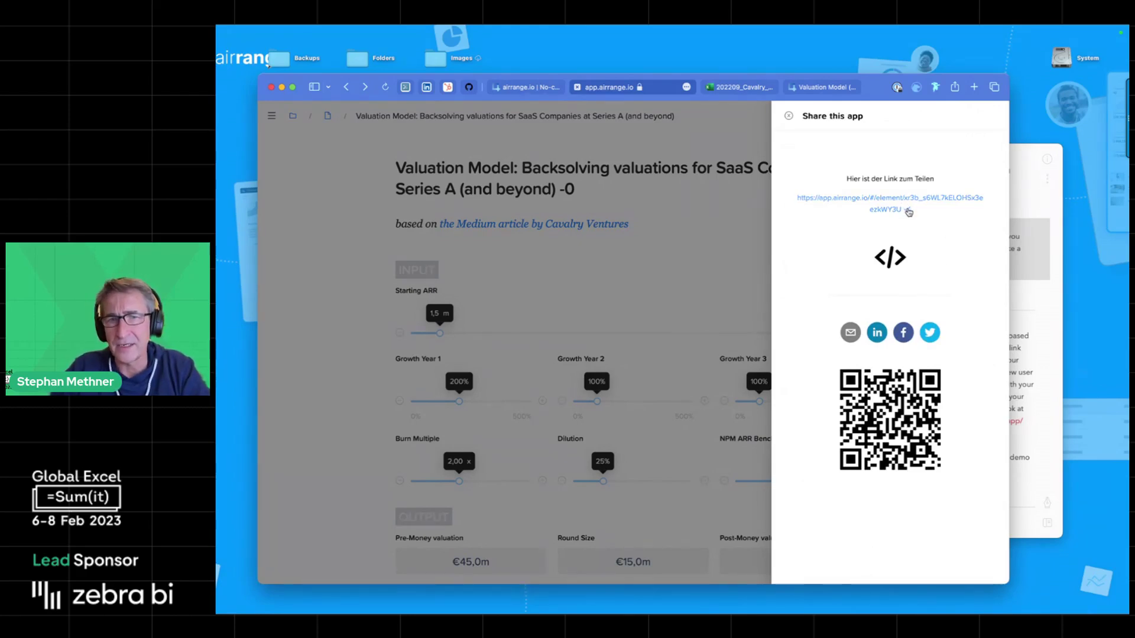
click(891, 256)
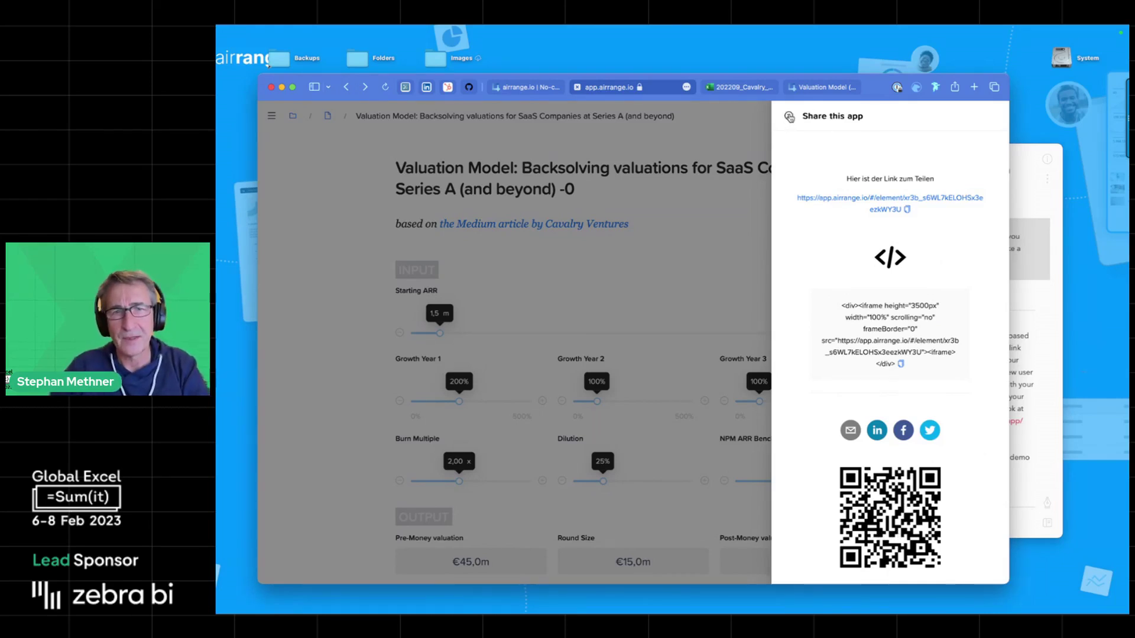
click(790, 116)
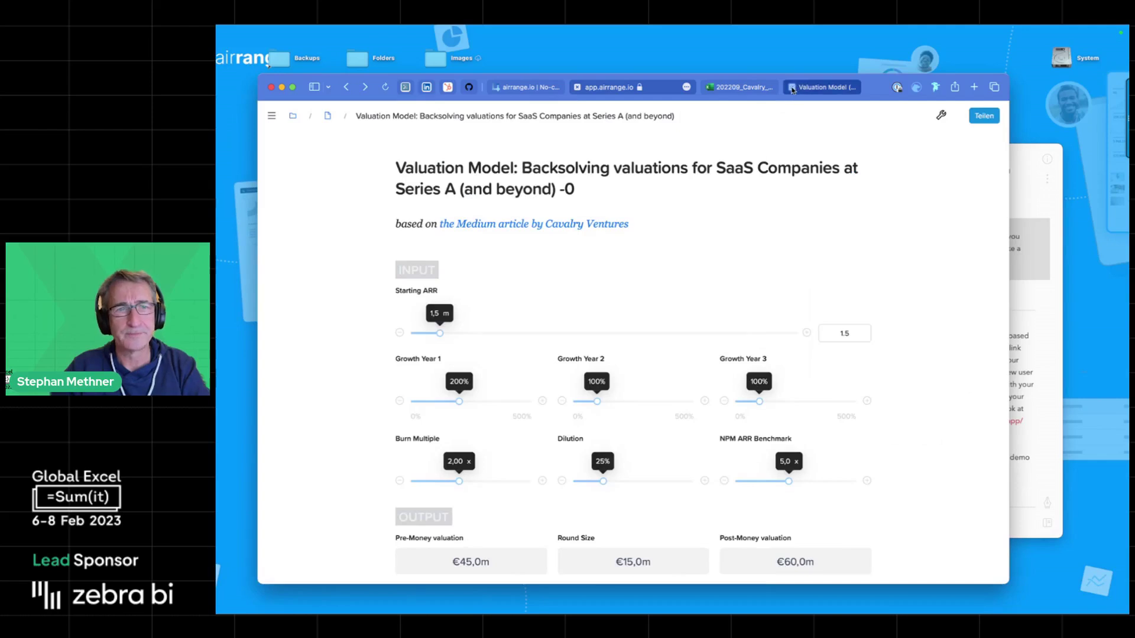
- Close the spare Valuation Model browser tab and open the workbook behind the app with its list of apps
click(792, 88)
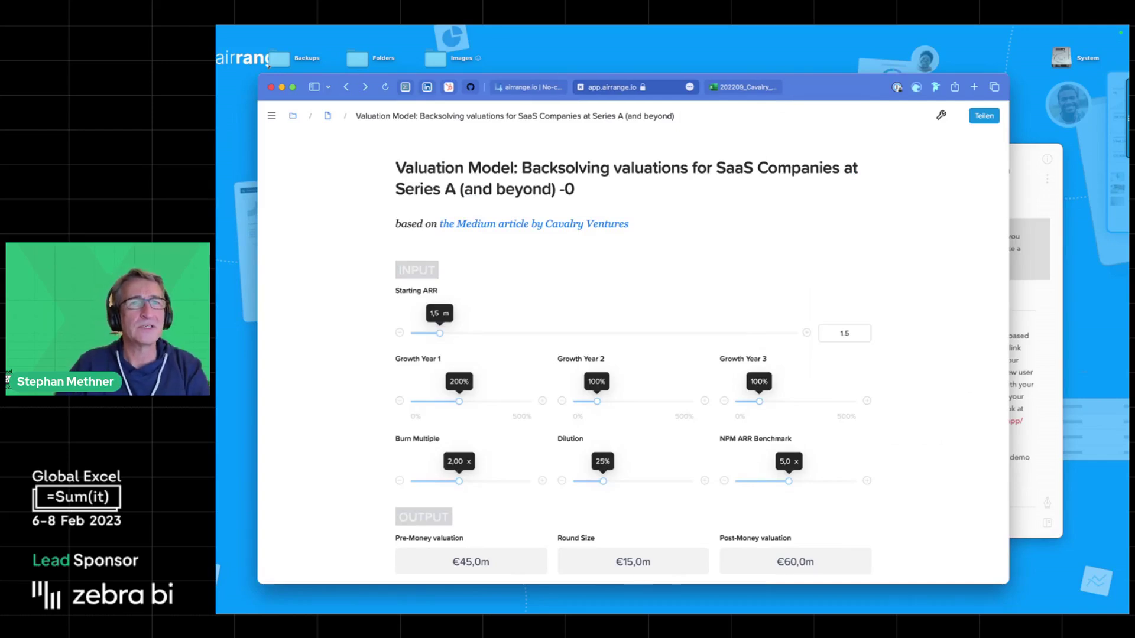
key(super+Tab)
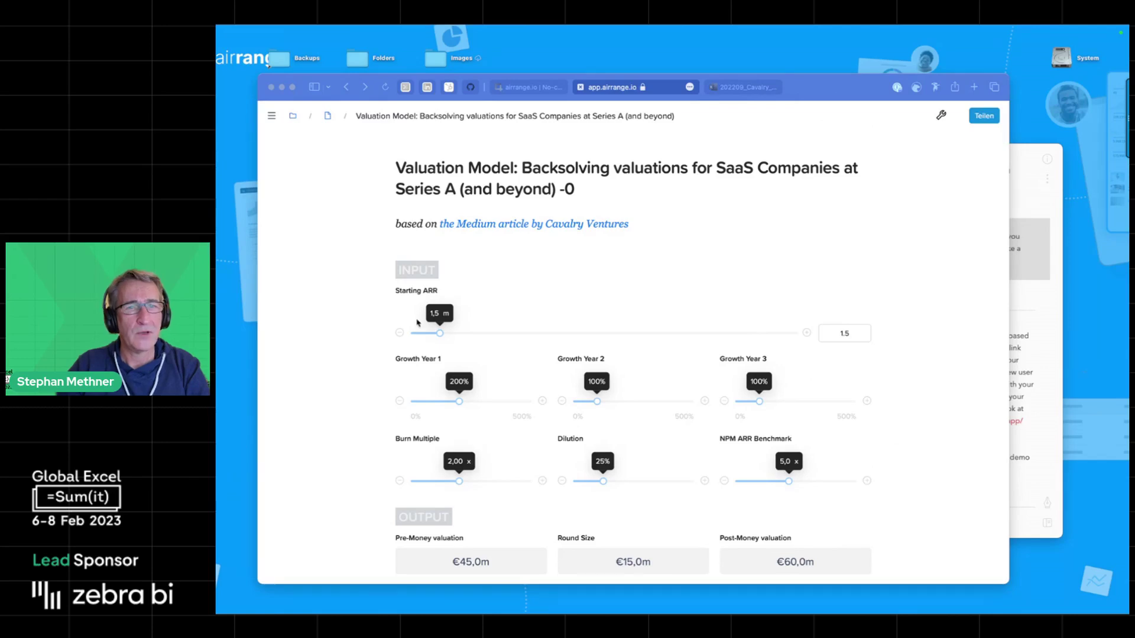
key(super+Tab)
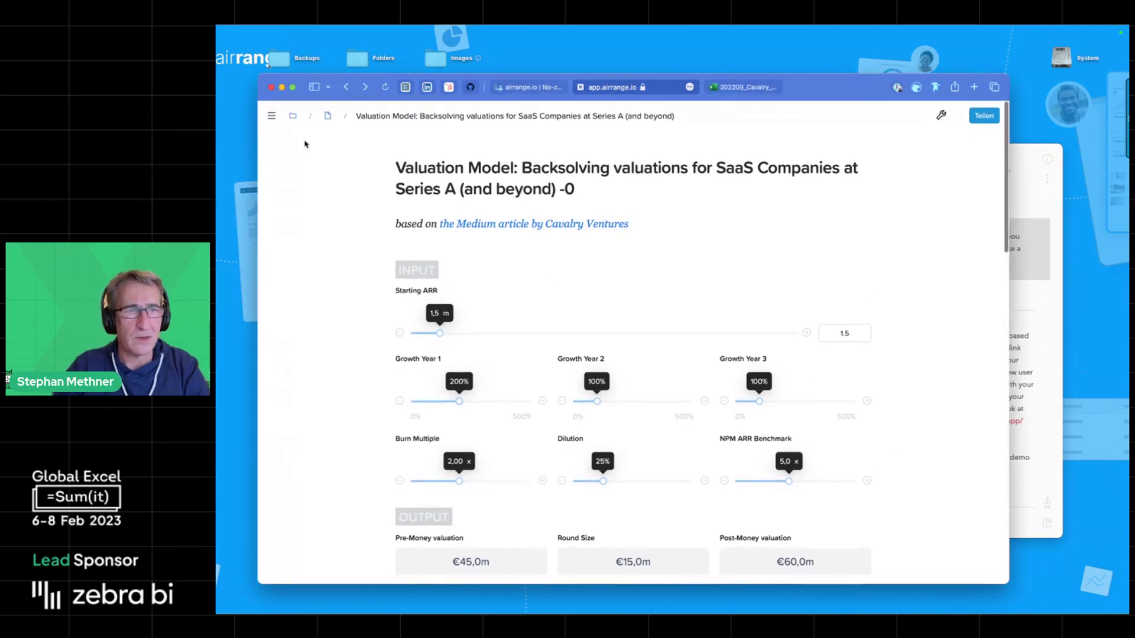
click(328, 118)
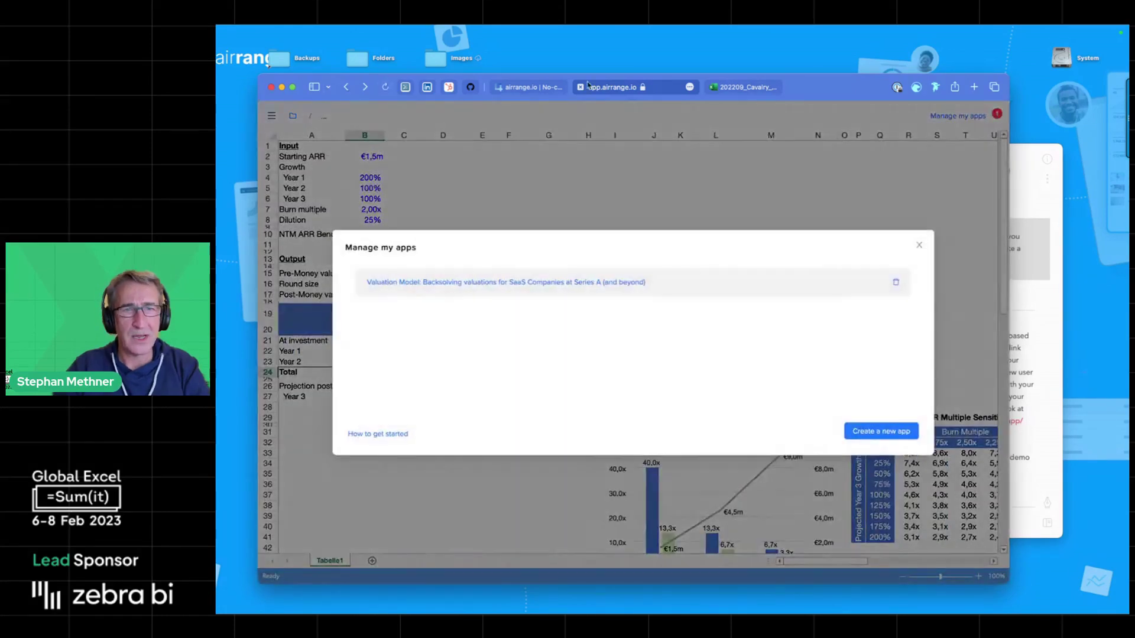
- Move the browser aside, bring the Excel Summit 2023 presentation into view, show it full screen and advance to slide 7
drag(816, 89, 219, 343)
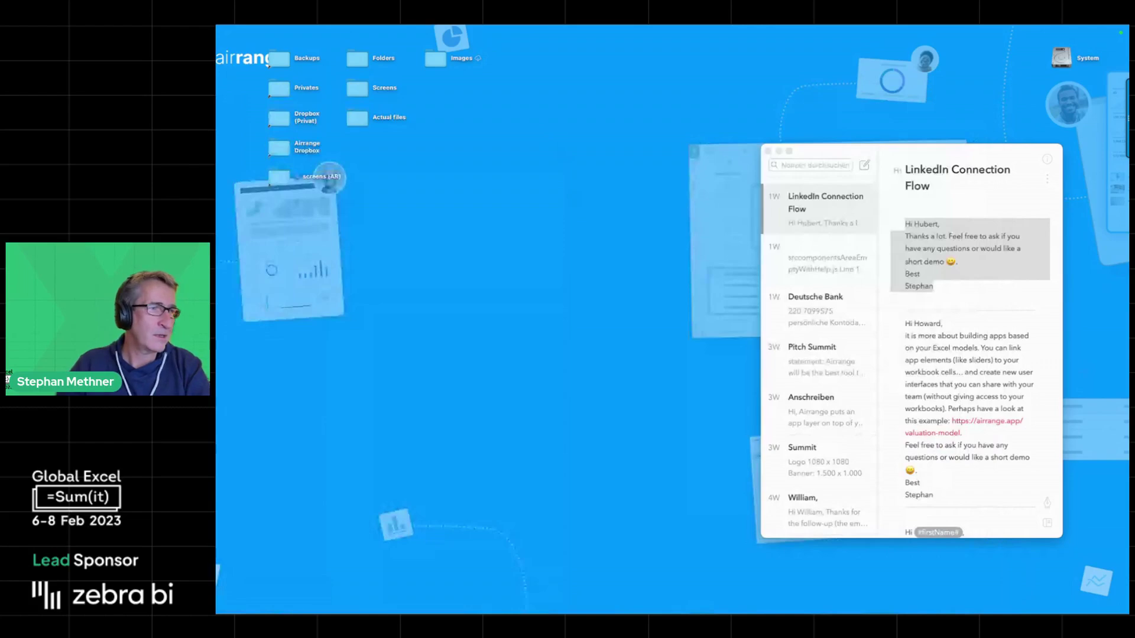
drag(217, 91, 687, 76)
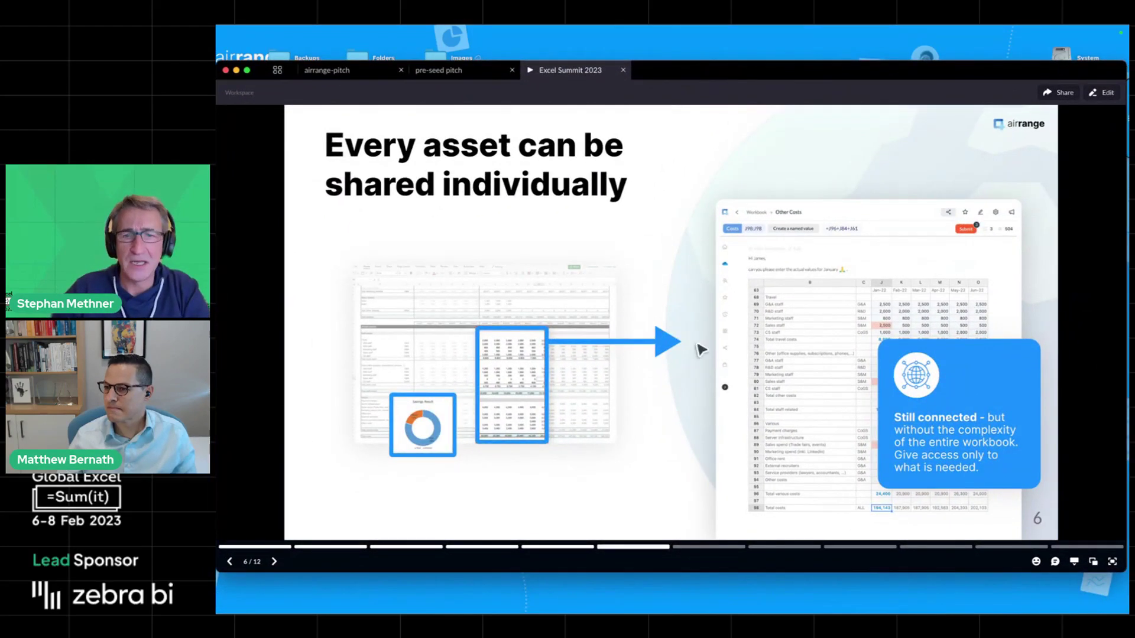
click(1110, 562)
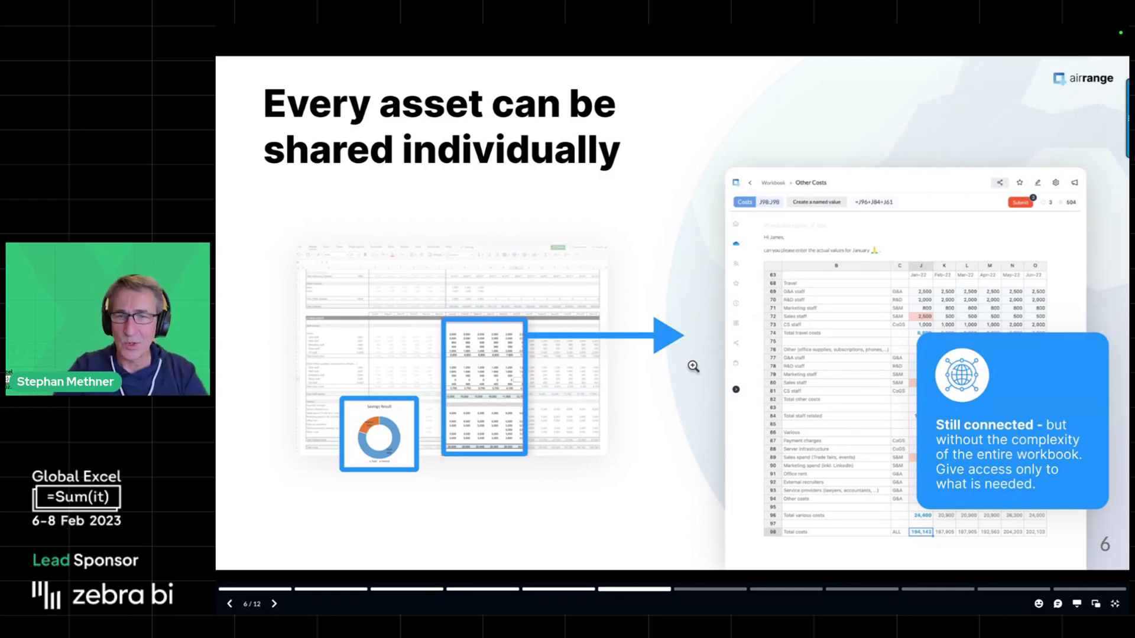
key(Right)
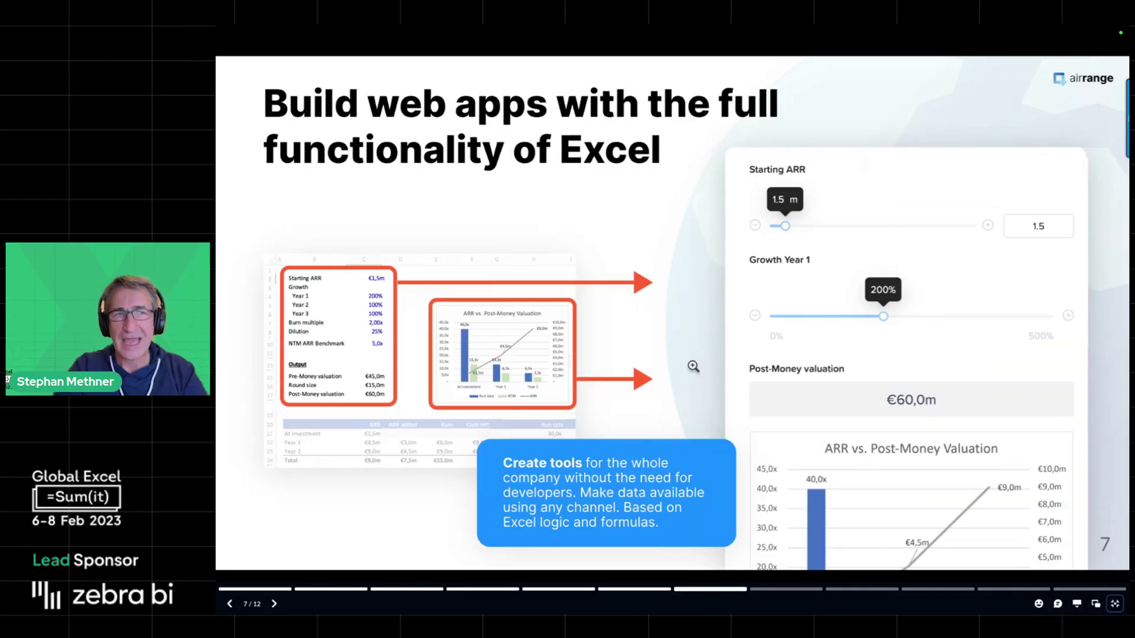